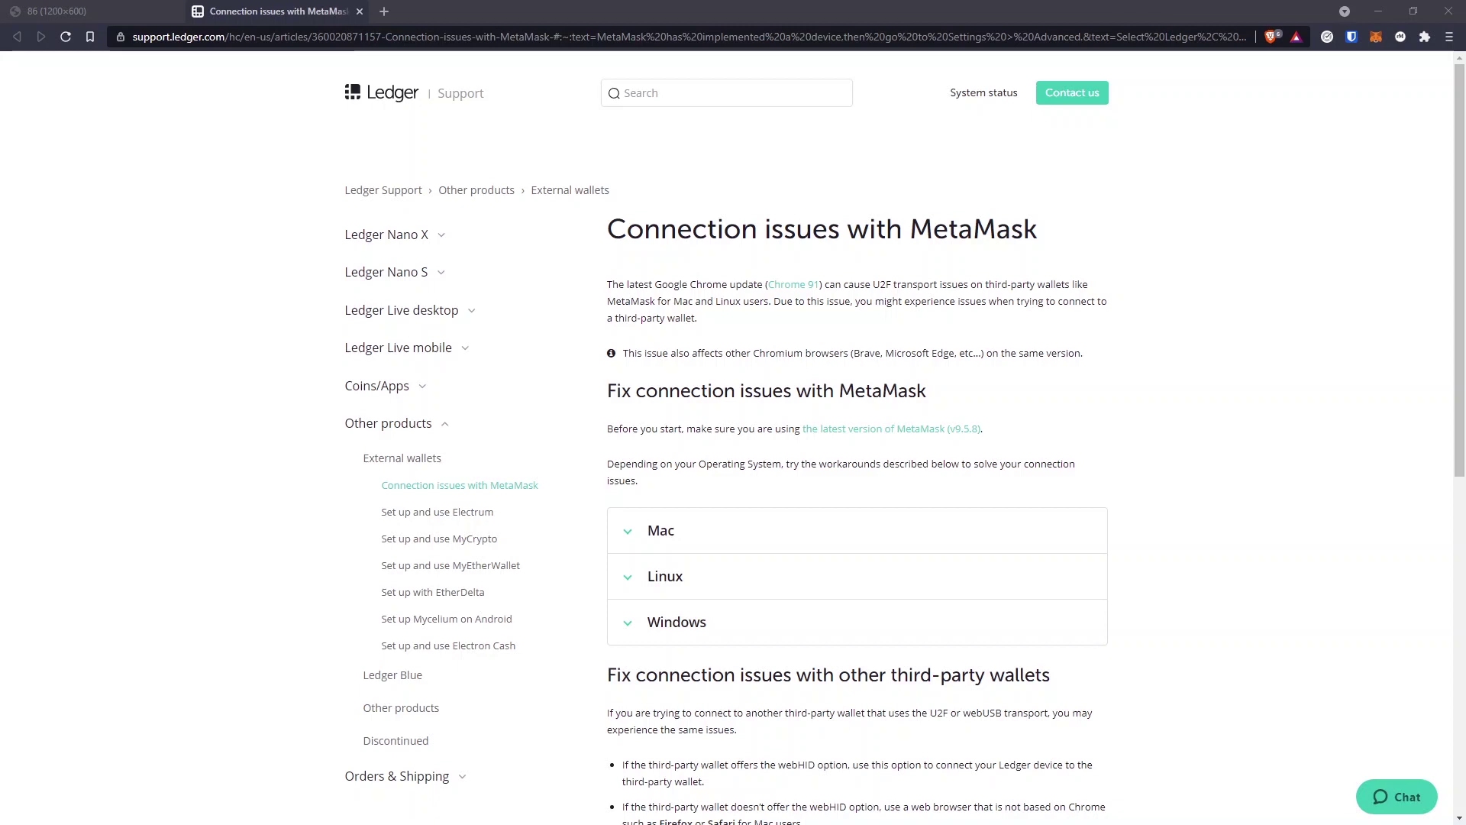
Step: Review the GitHub issue on the Ledger signing error and check recent MetaMask activity
left_click(114, 14)
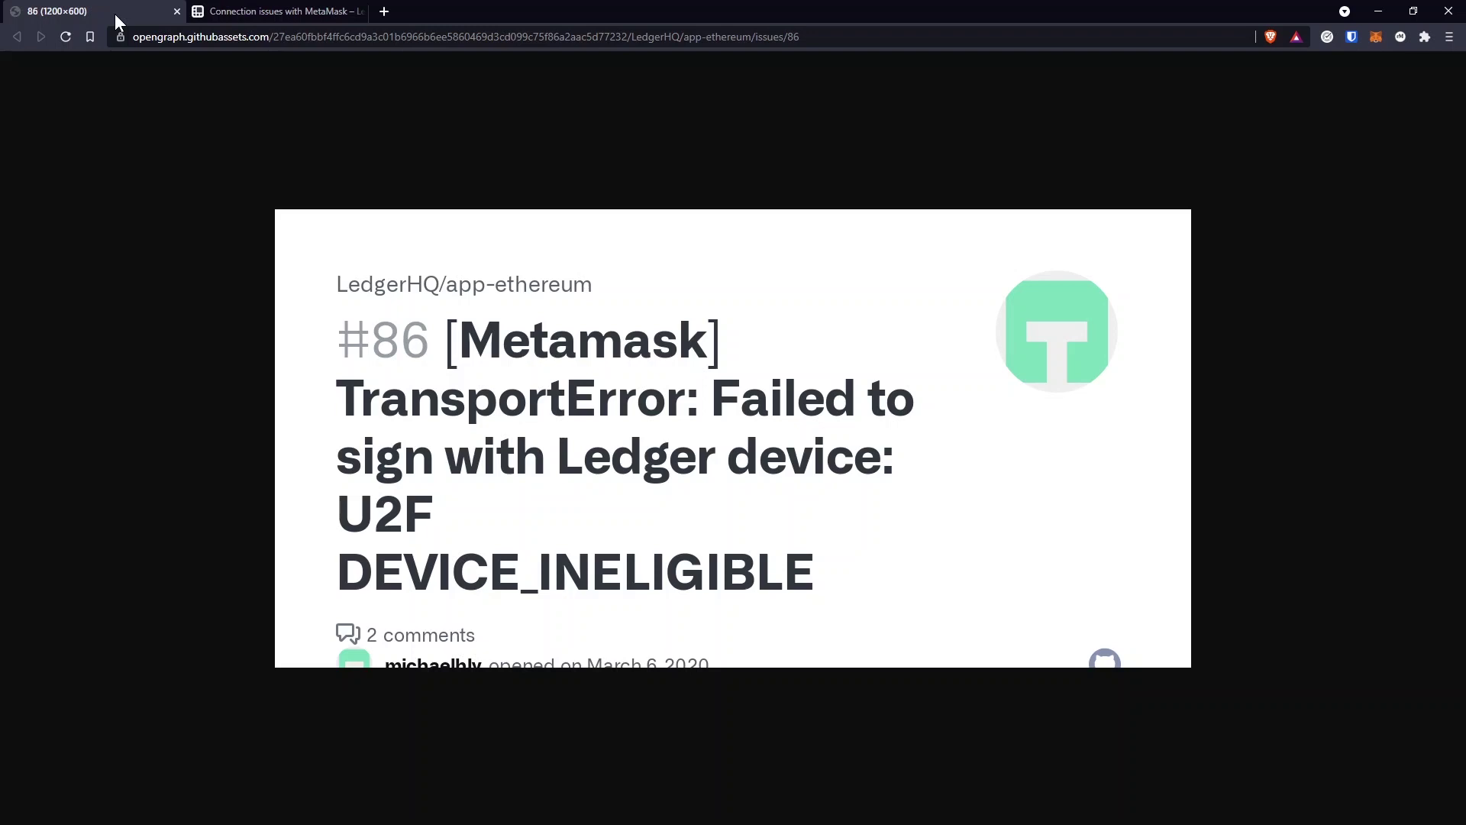
left_click(236, 12)
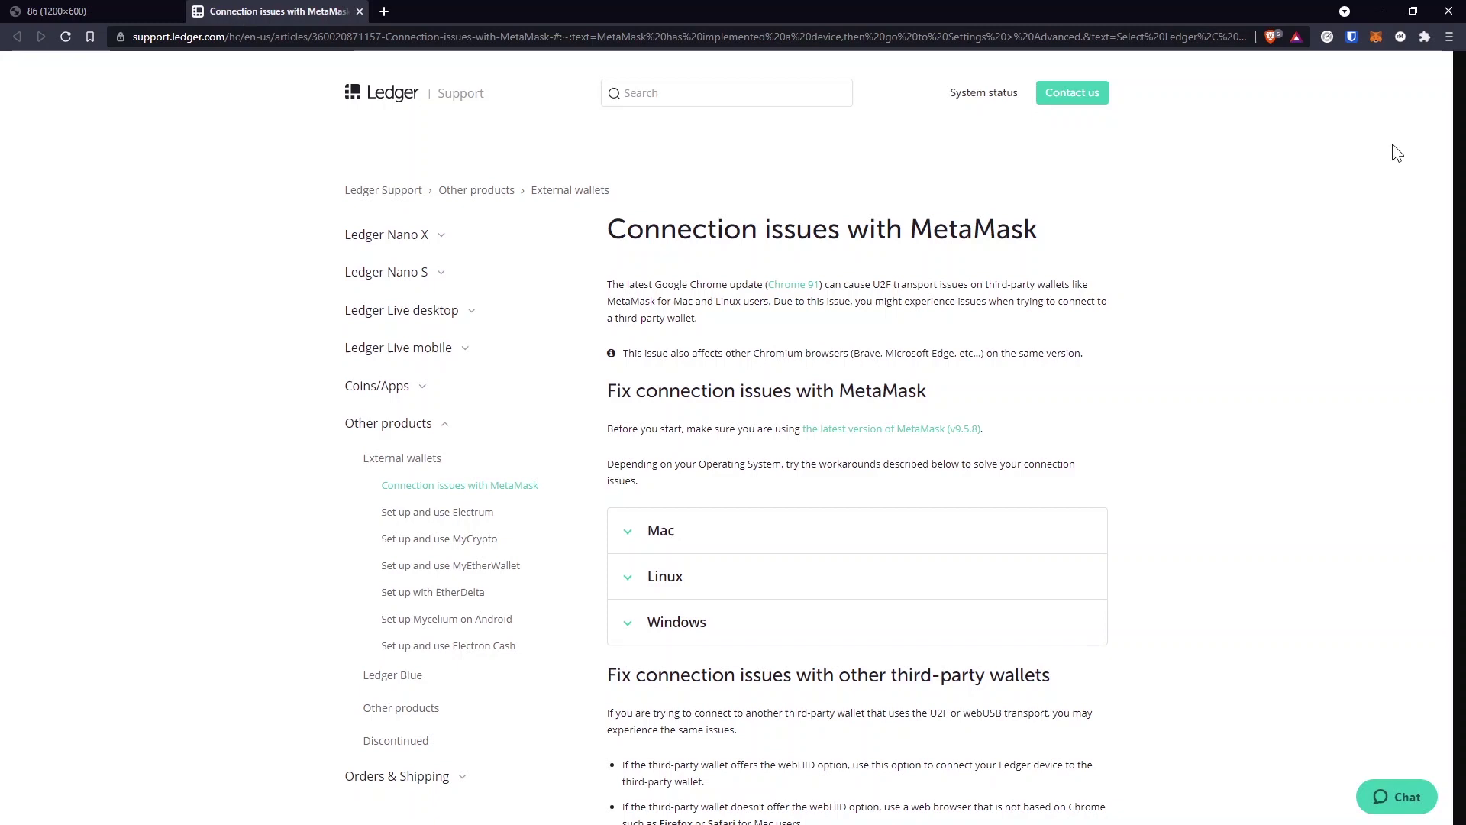
left_click(1380, 39)
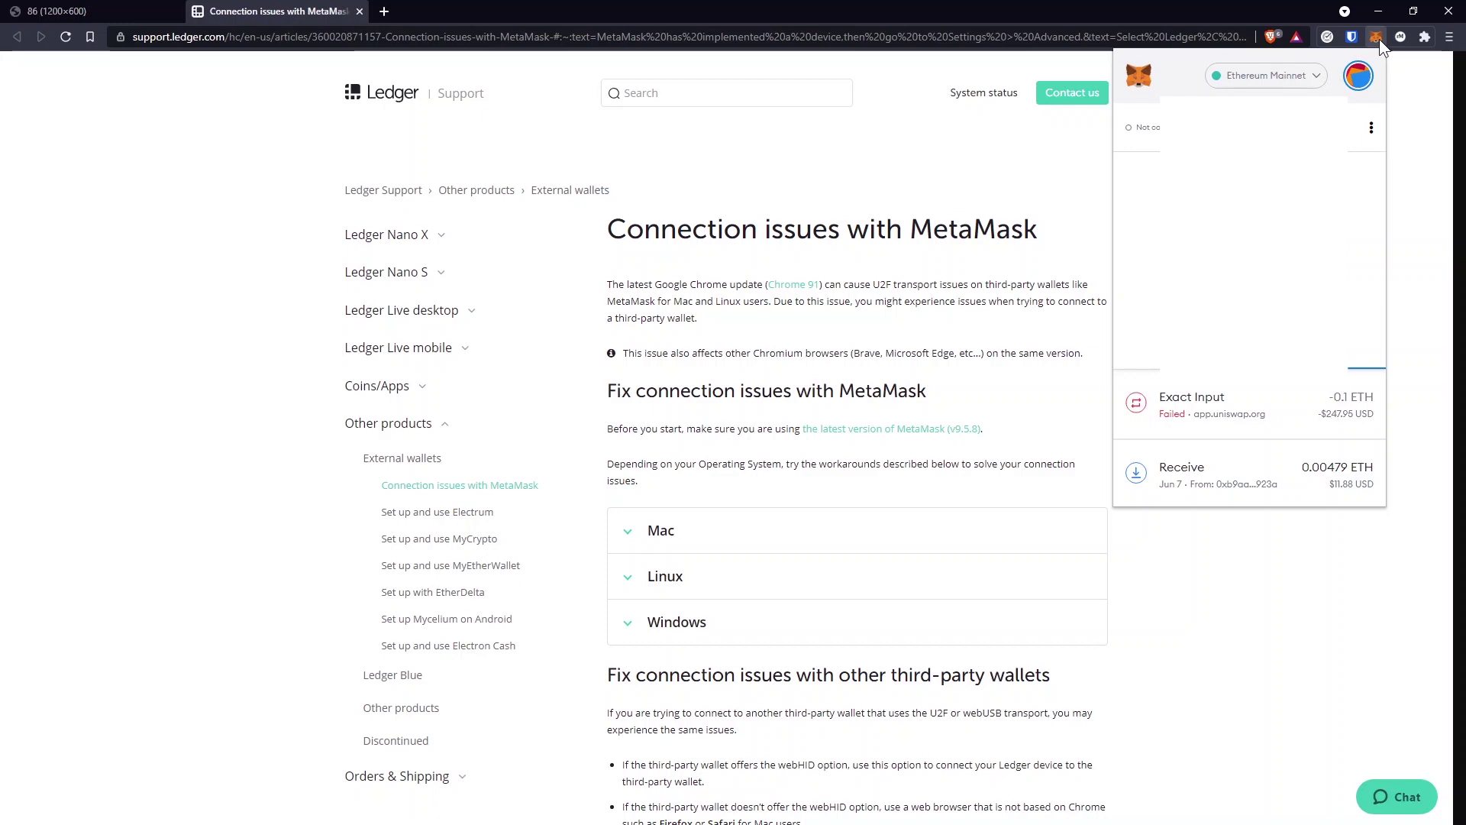
left_click(1408, 161)
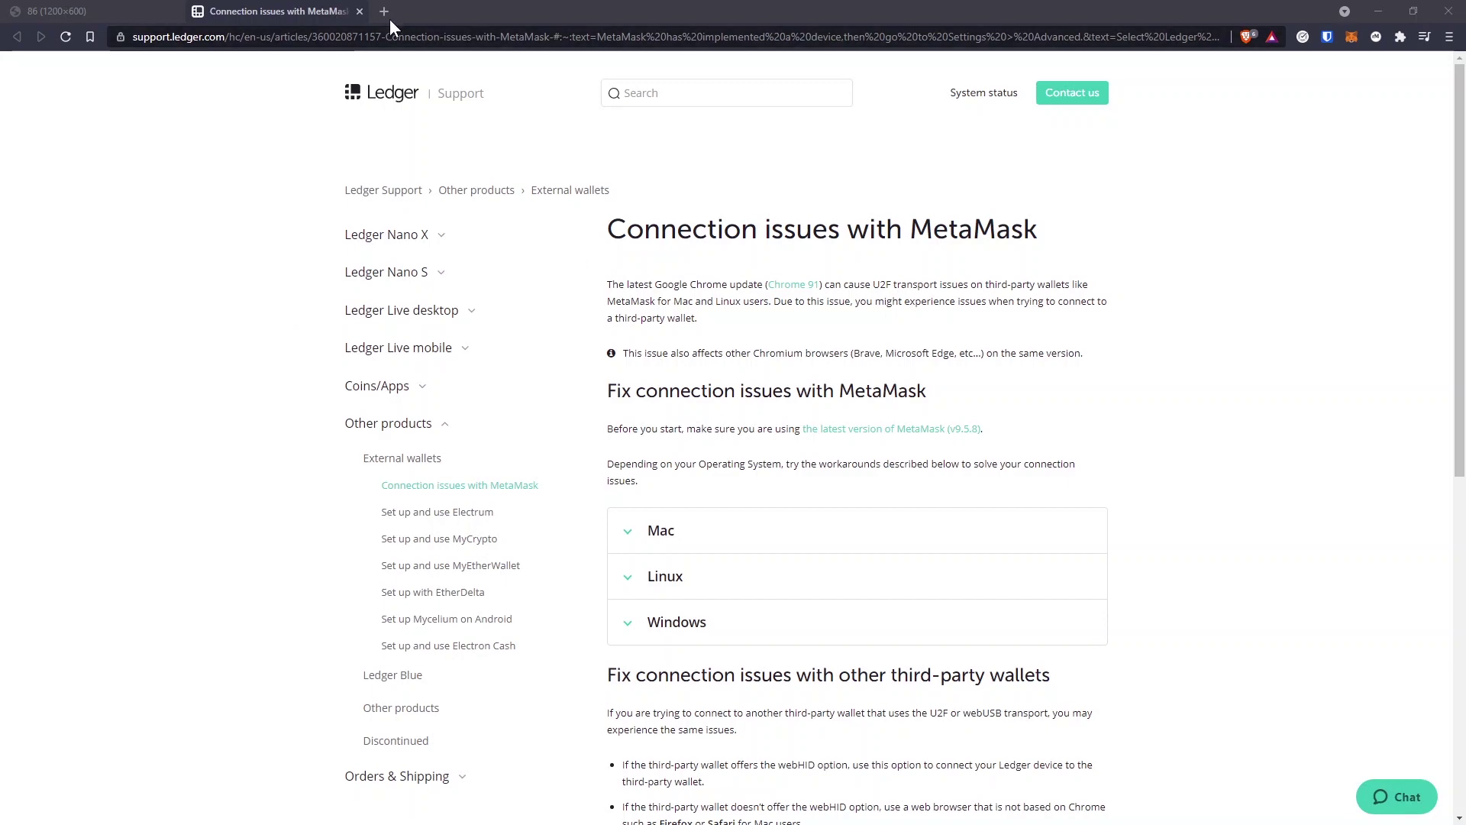
Step: Open Uniswap, connect the MetaMask wallet, and choose USDC as the token to receive
left_click(385, 12)
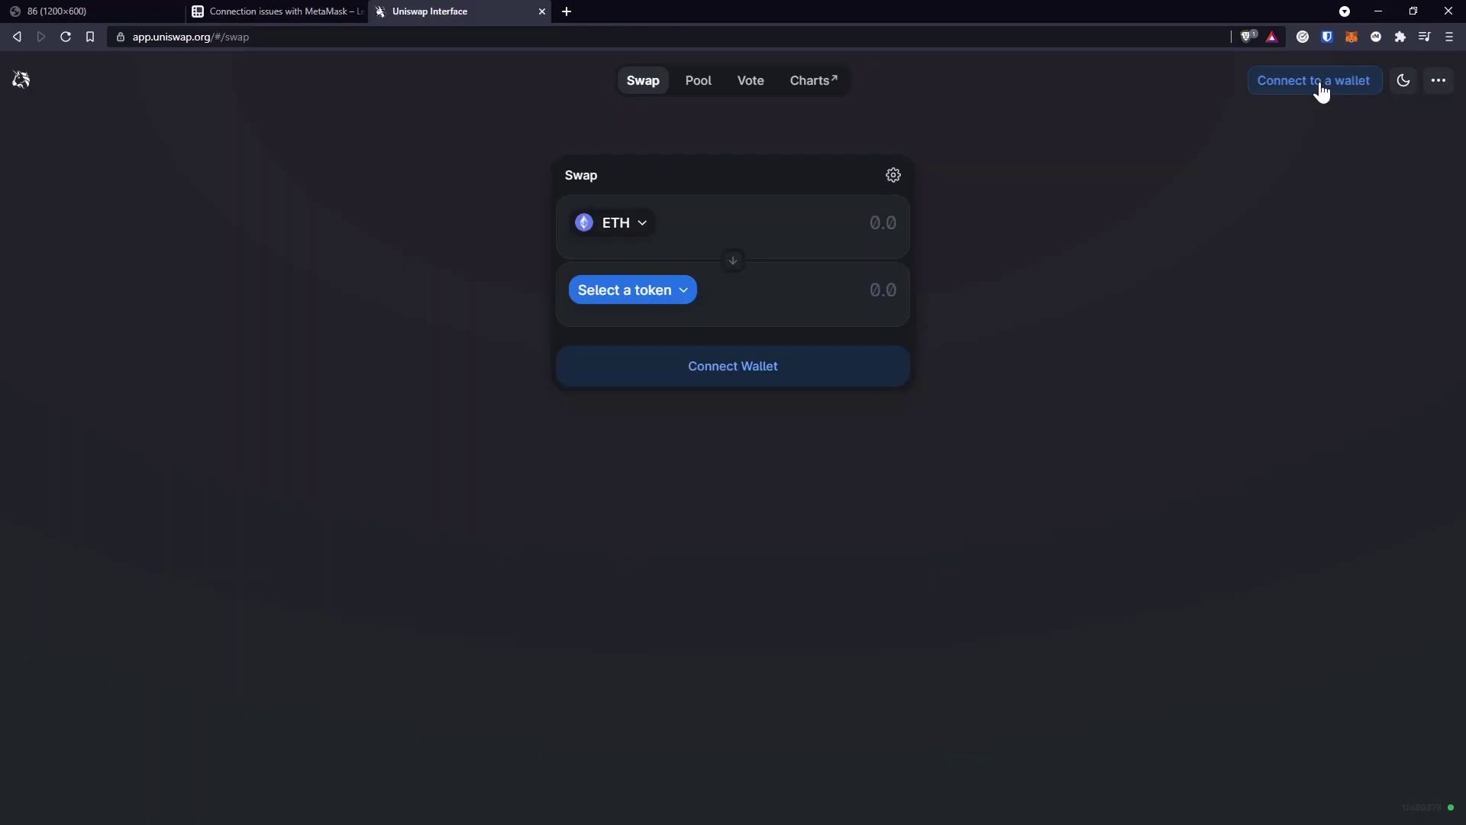
left_click(1319, 86)
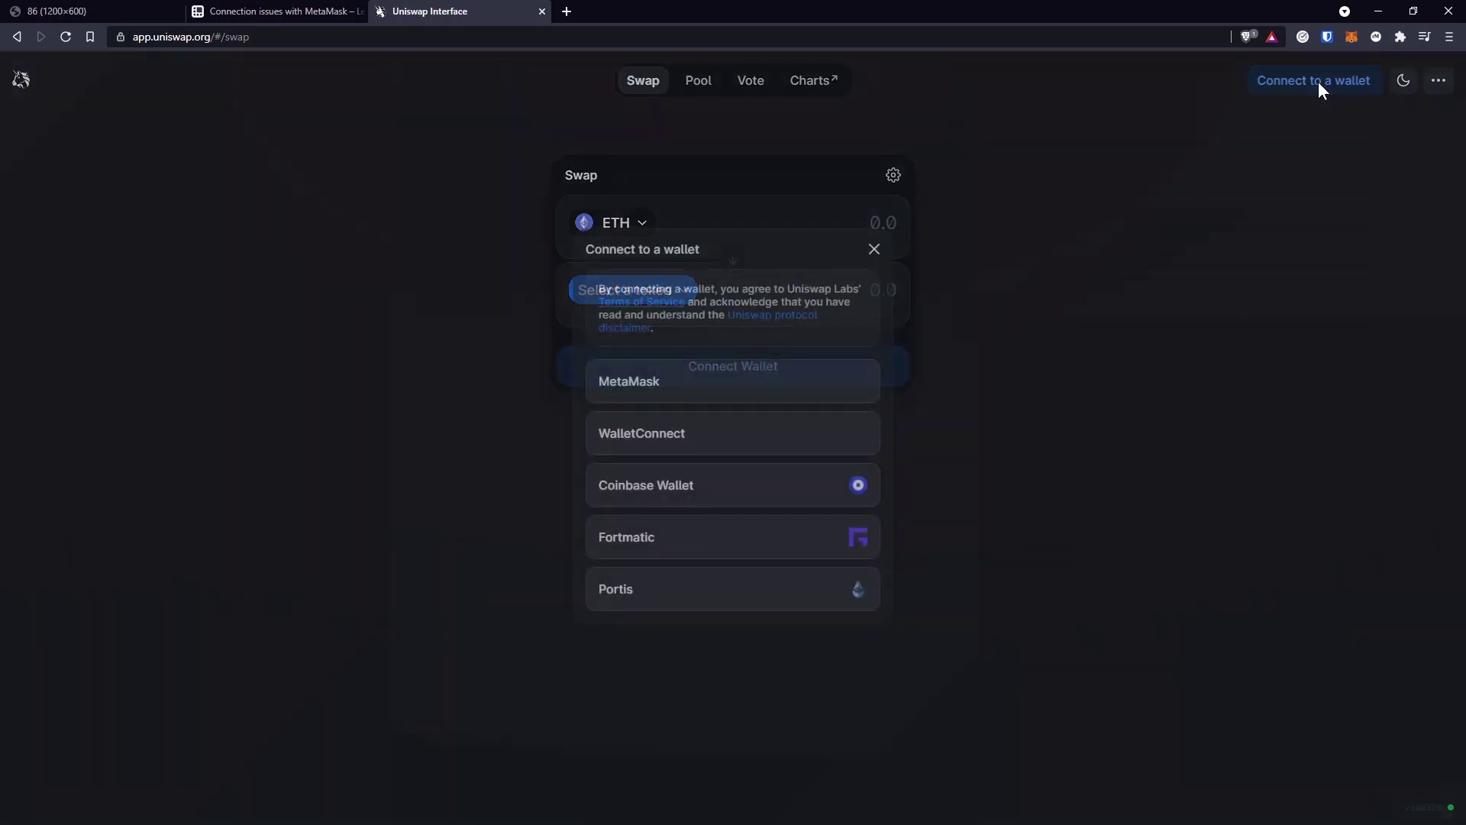
left_click(746, 388)
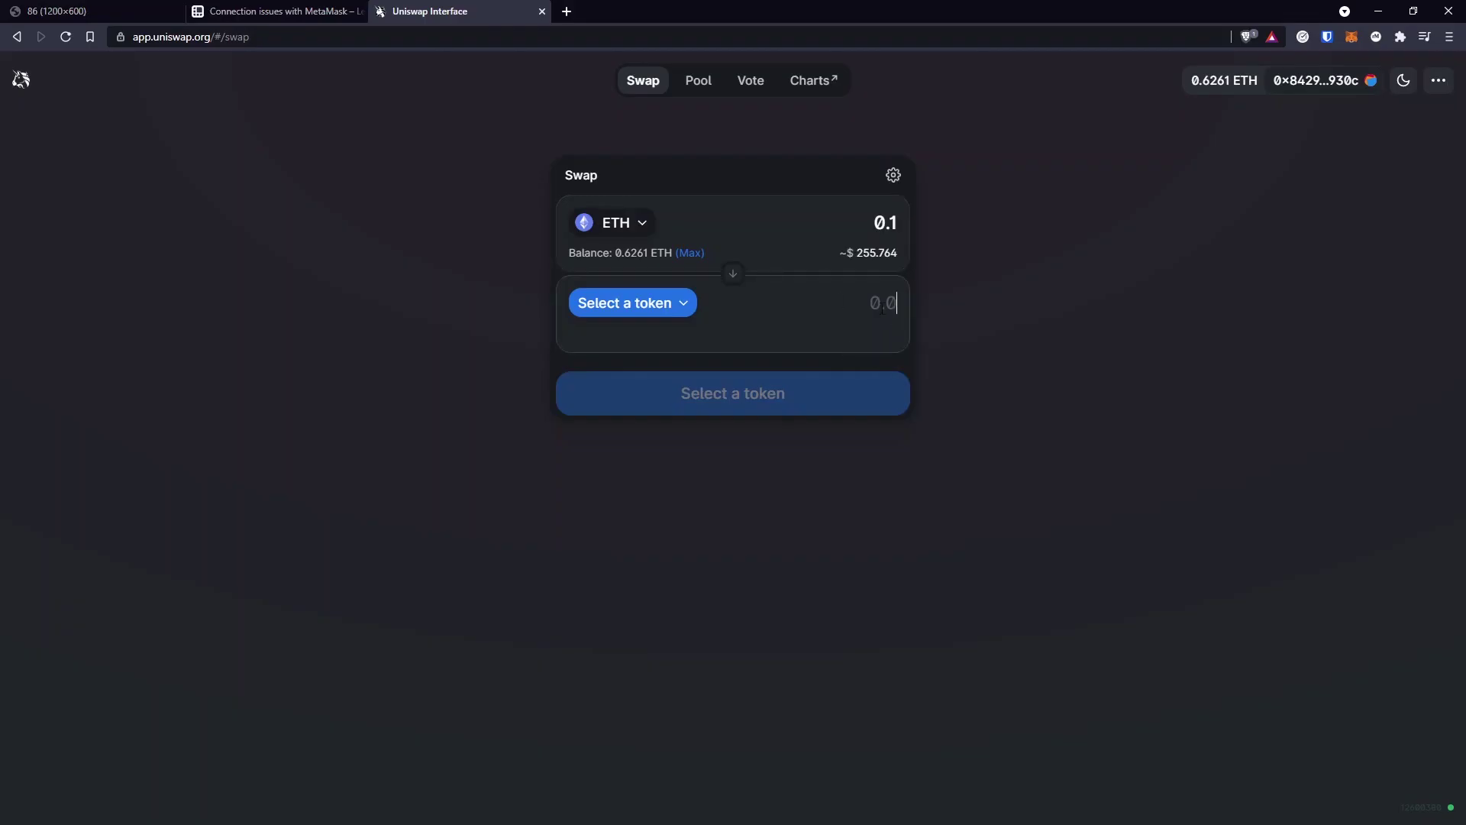
left_click(657, 309)
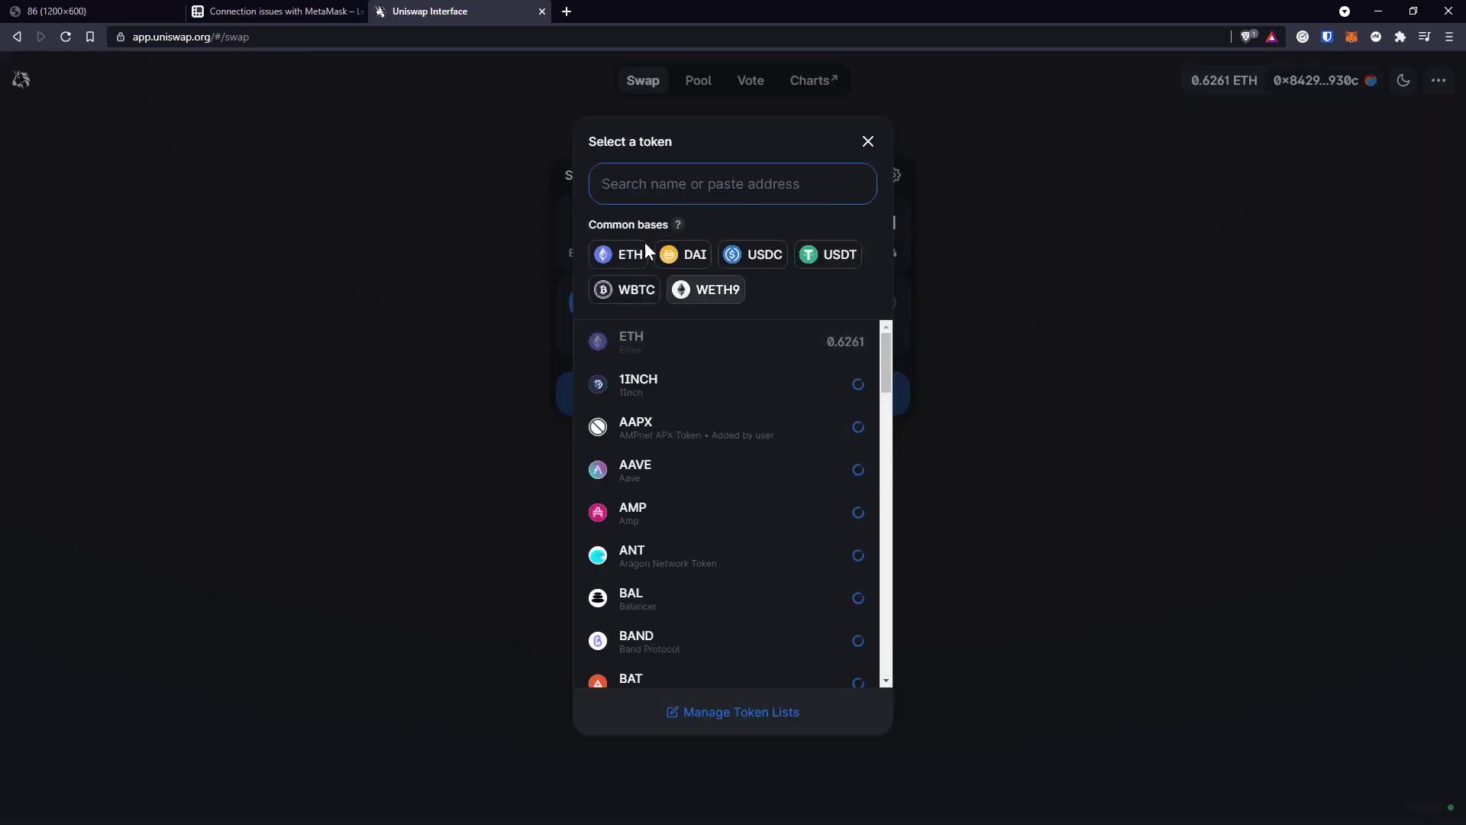
left_click(731, 255)
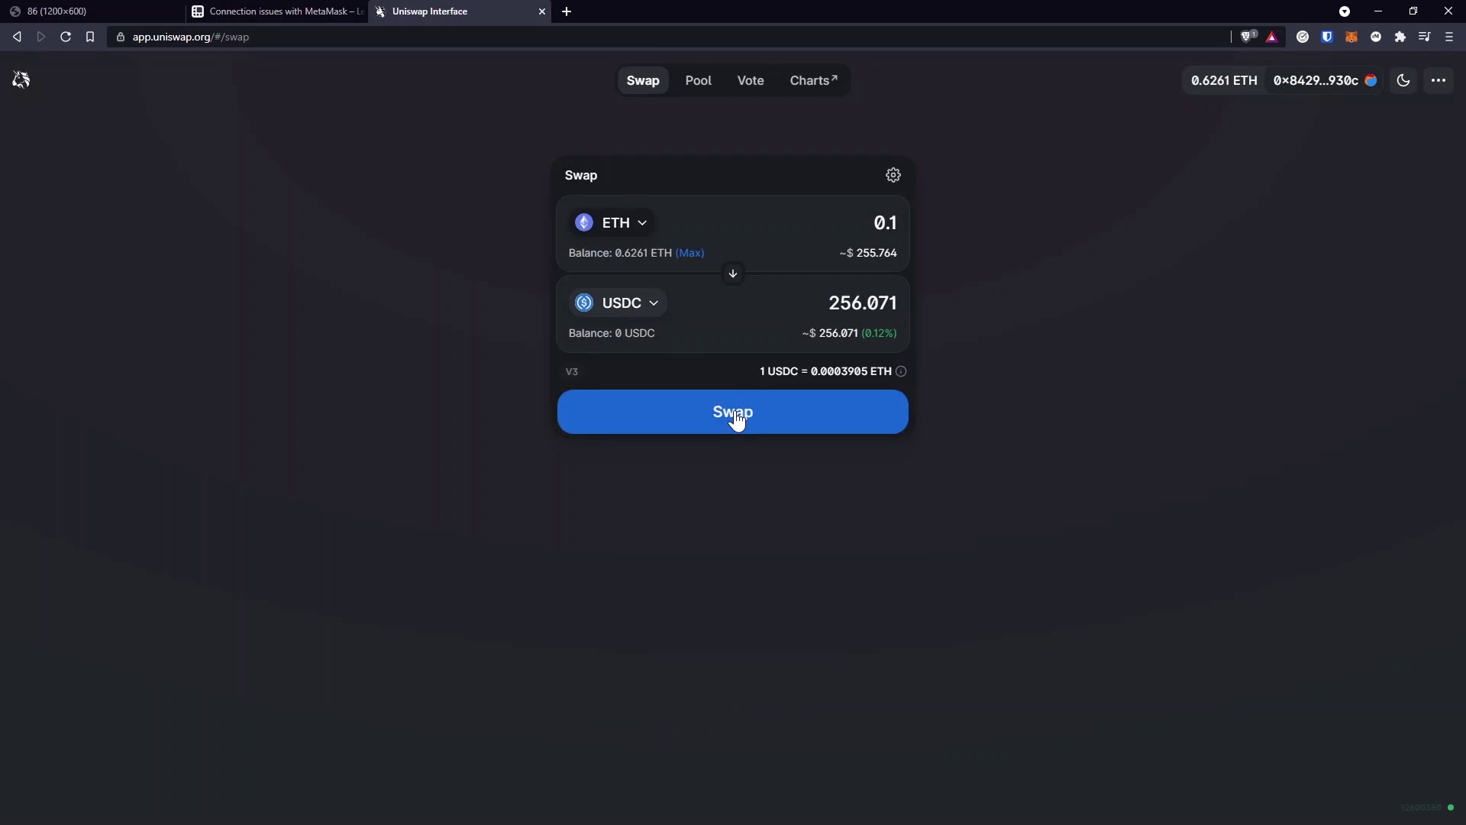
Step: Submit the 0.1 ETH to USDC swap, reject it in MetaMask, and dismiss the error
left_click(736, 416)
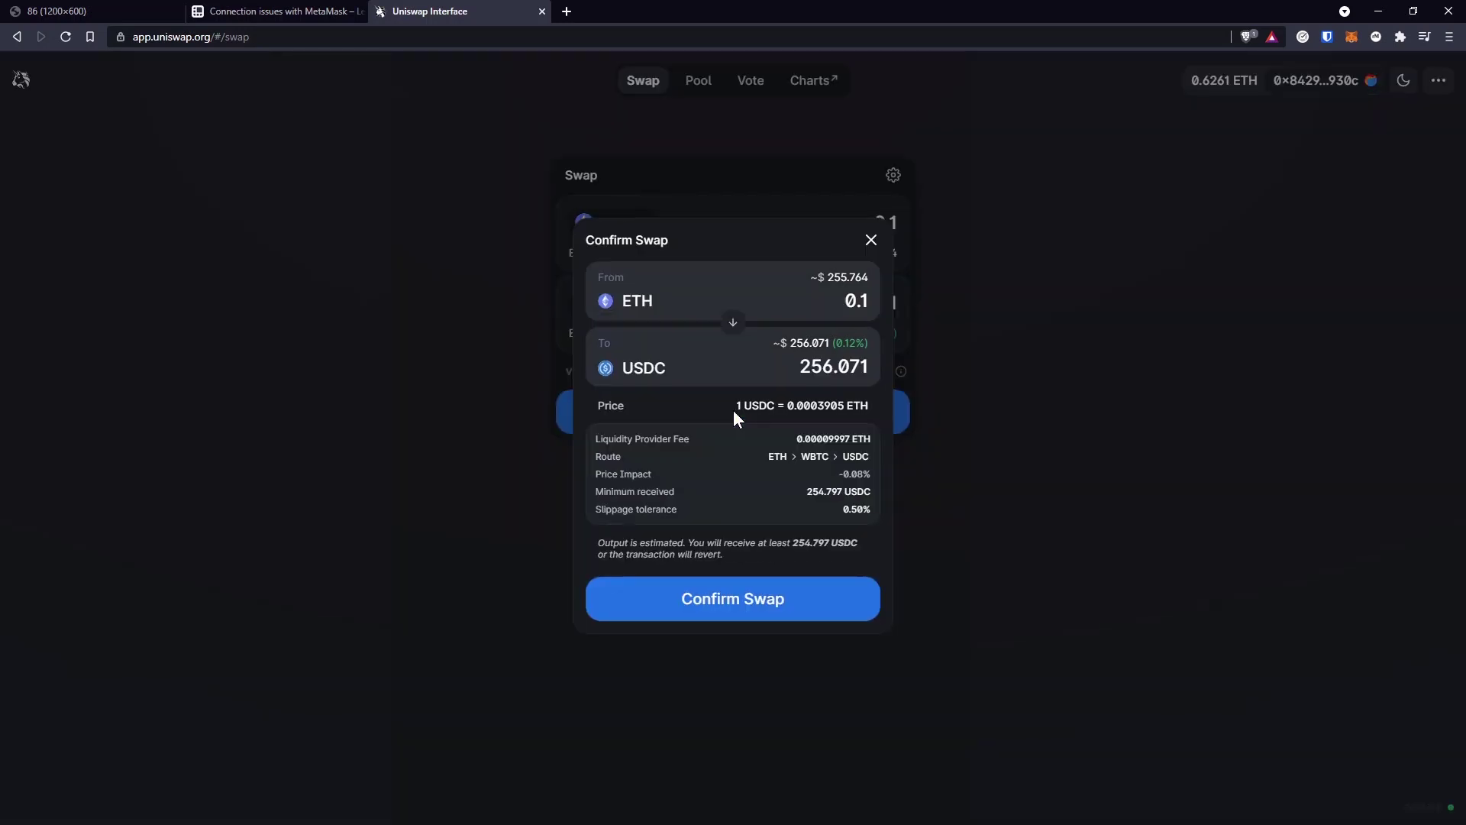
left_click(730, 598)
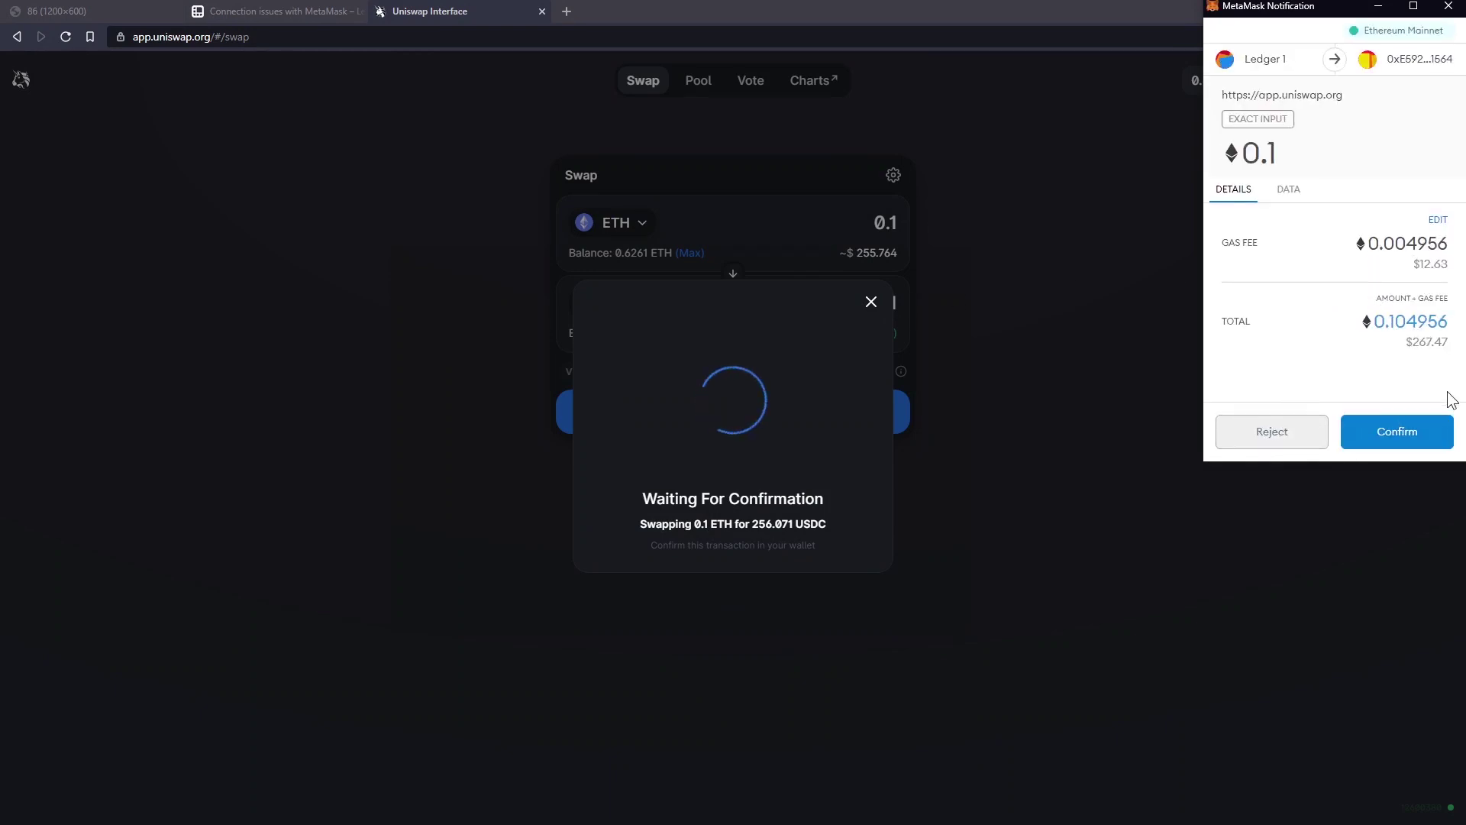
left_click(1278, 443)
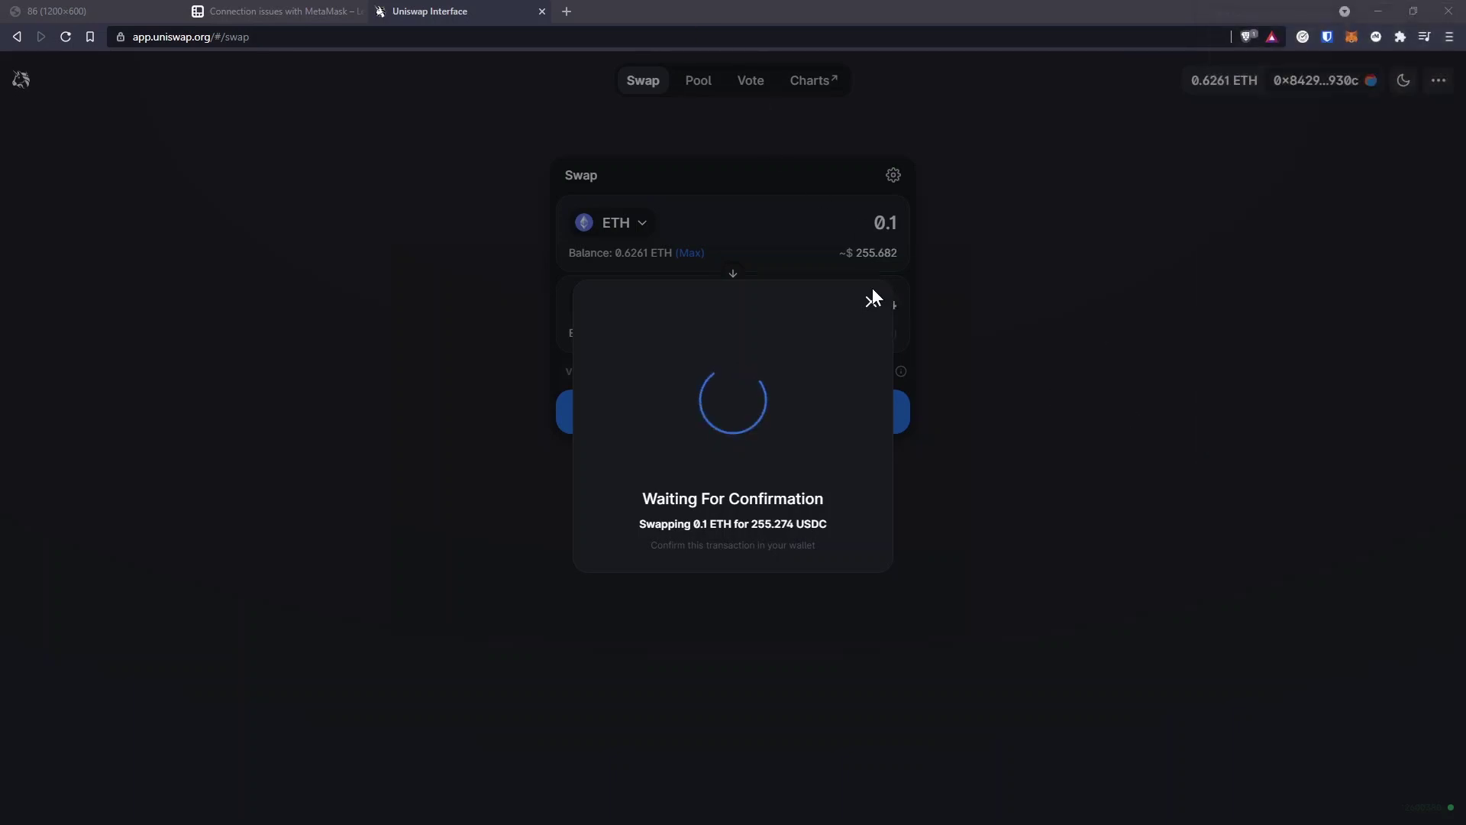
left_click(1067, 299)
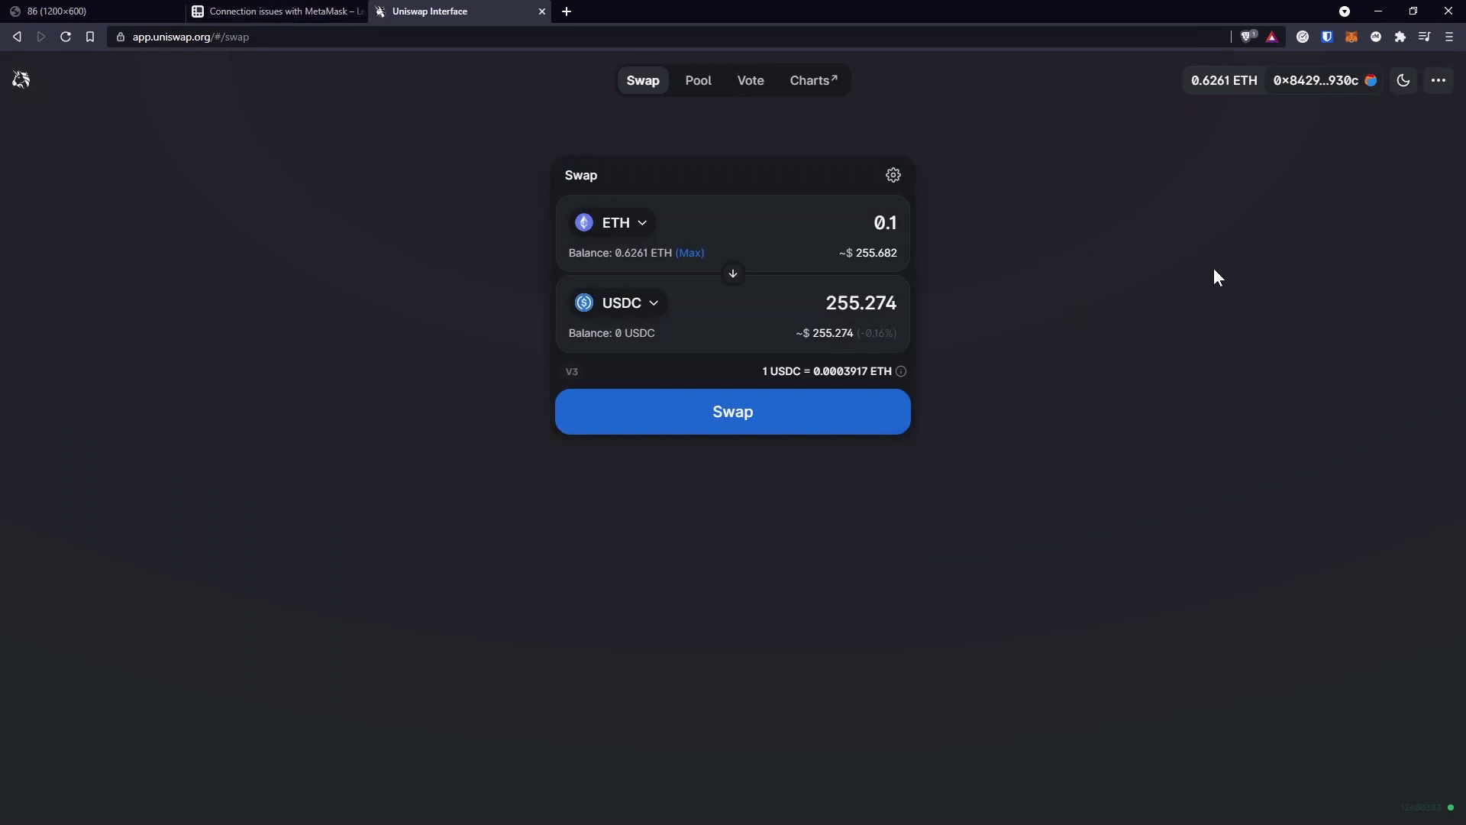
Step: Go to MetaMask's Advanced settings and scroll down to the Use Ledger Live toggle
left_click(1350, 37)
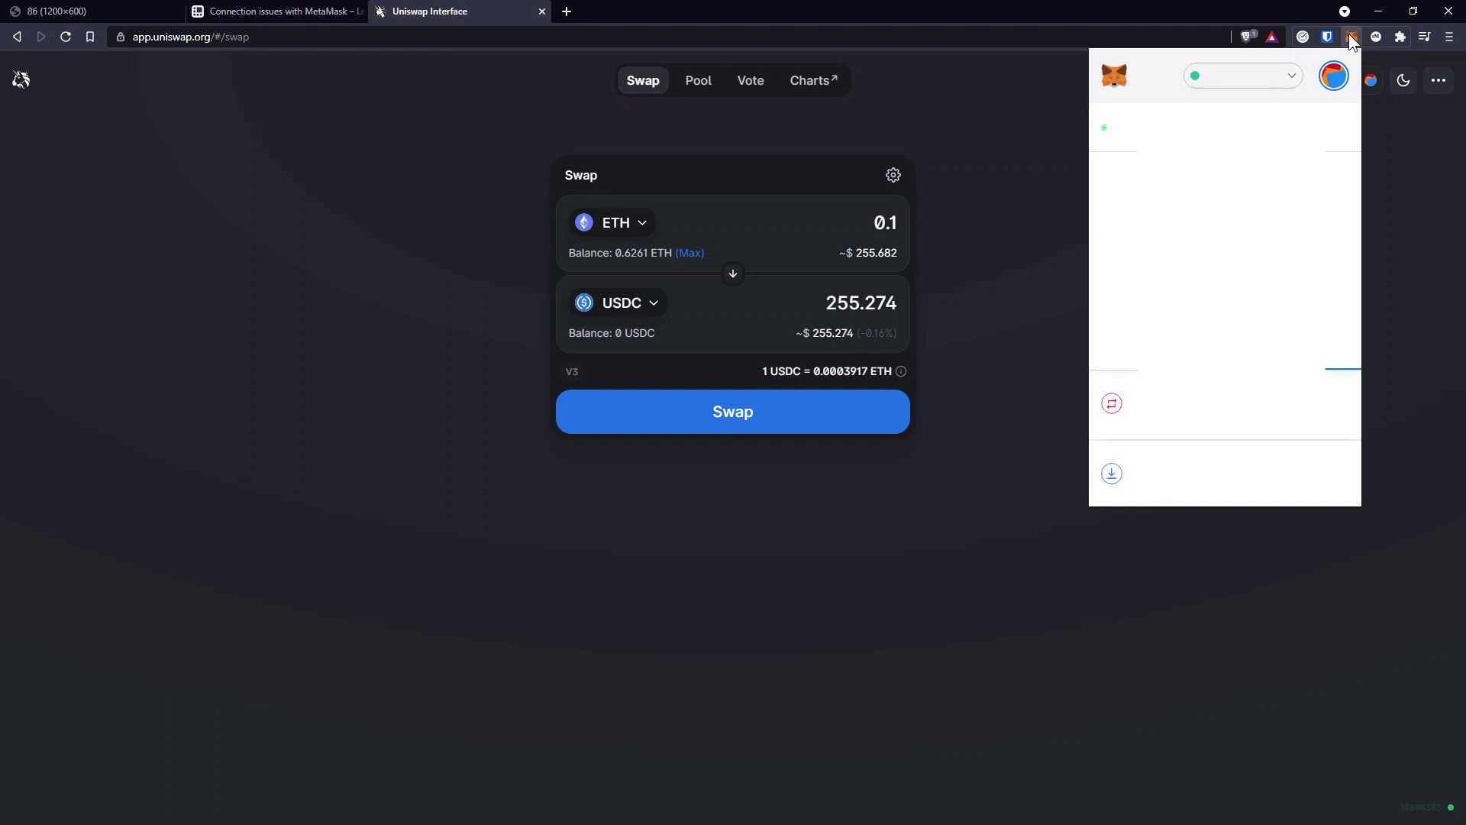
left_click(1330, 84)
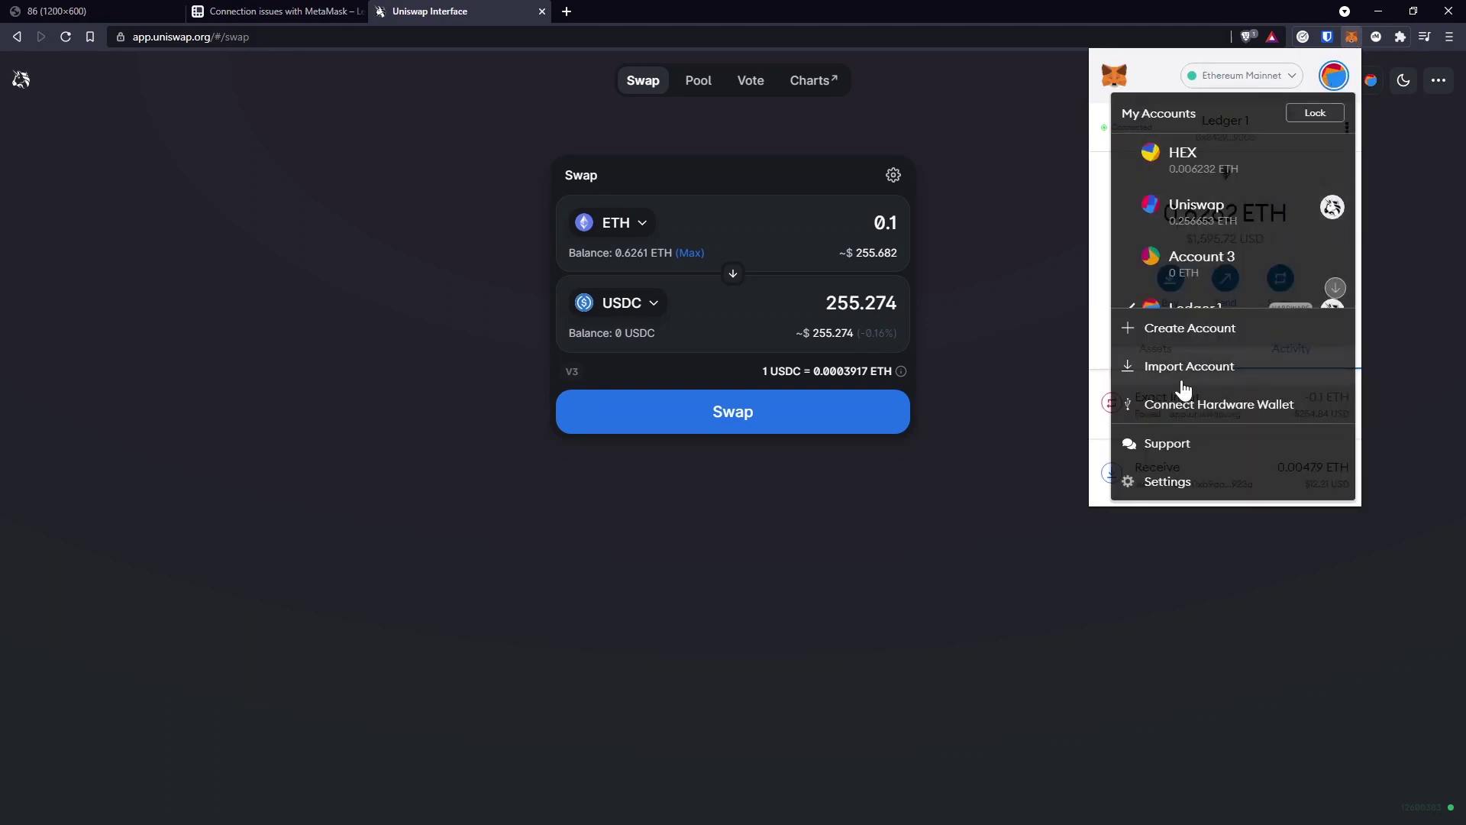
left_click(1186, 493)
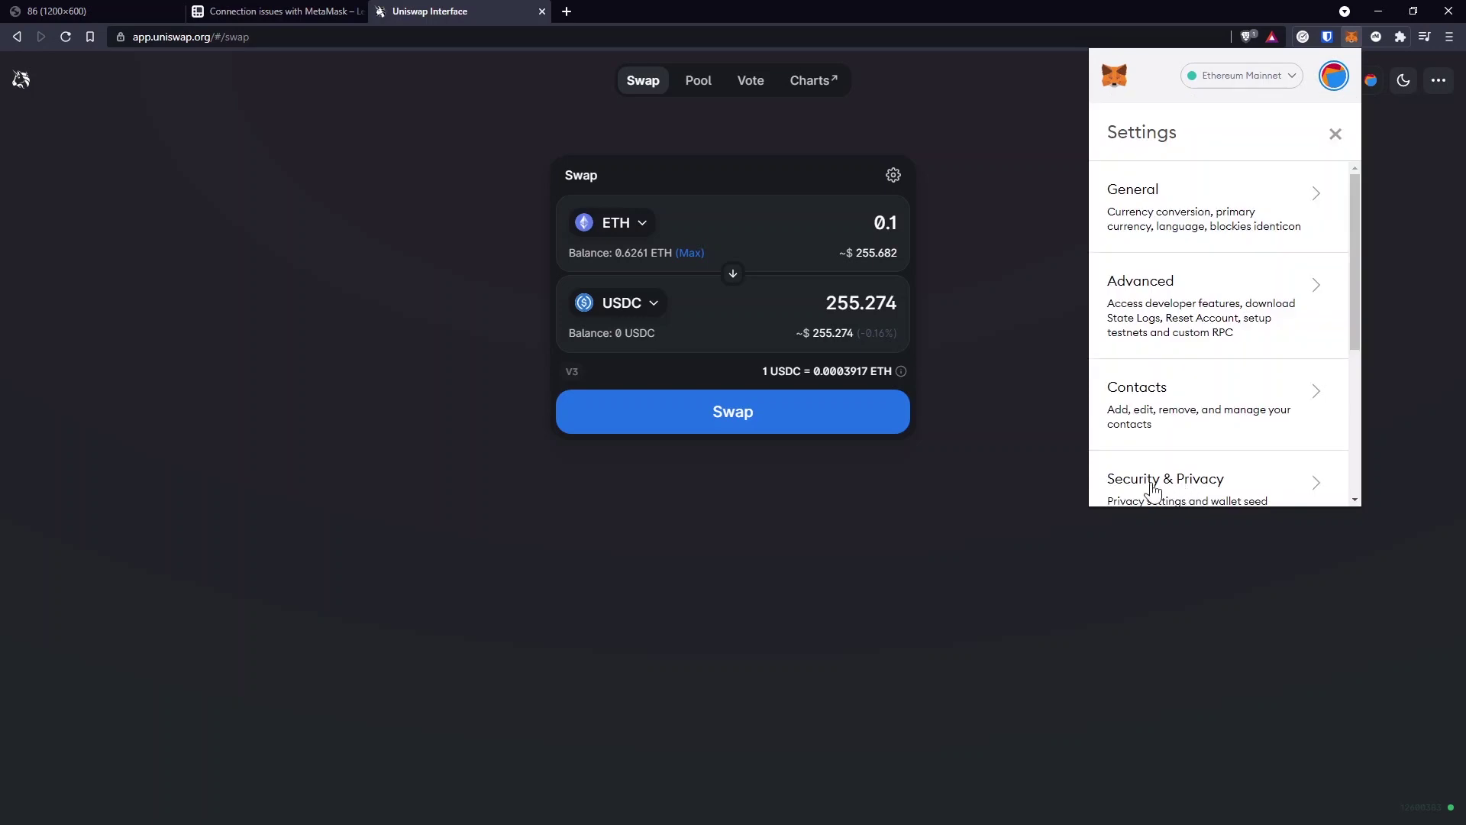
left_click(1205, 305)
scroll(1200, 299, "down", 5)
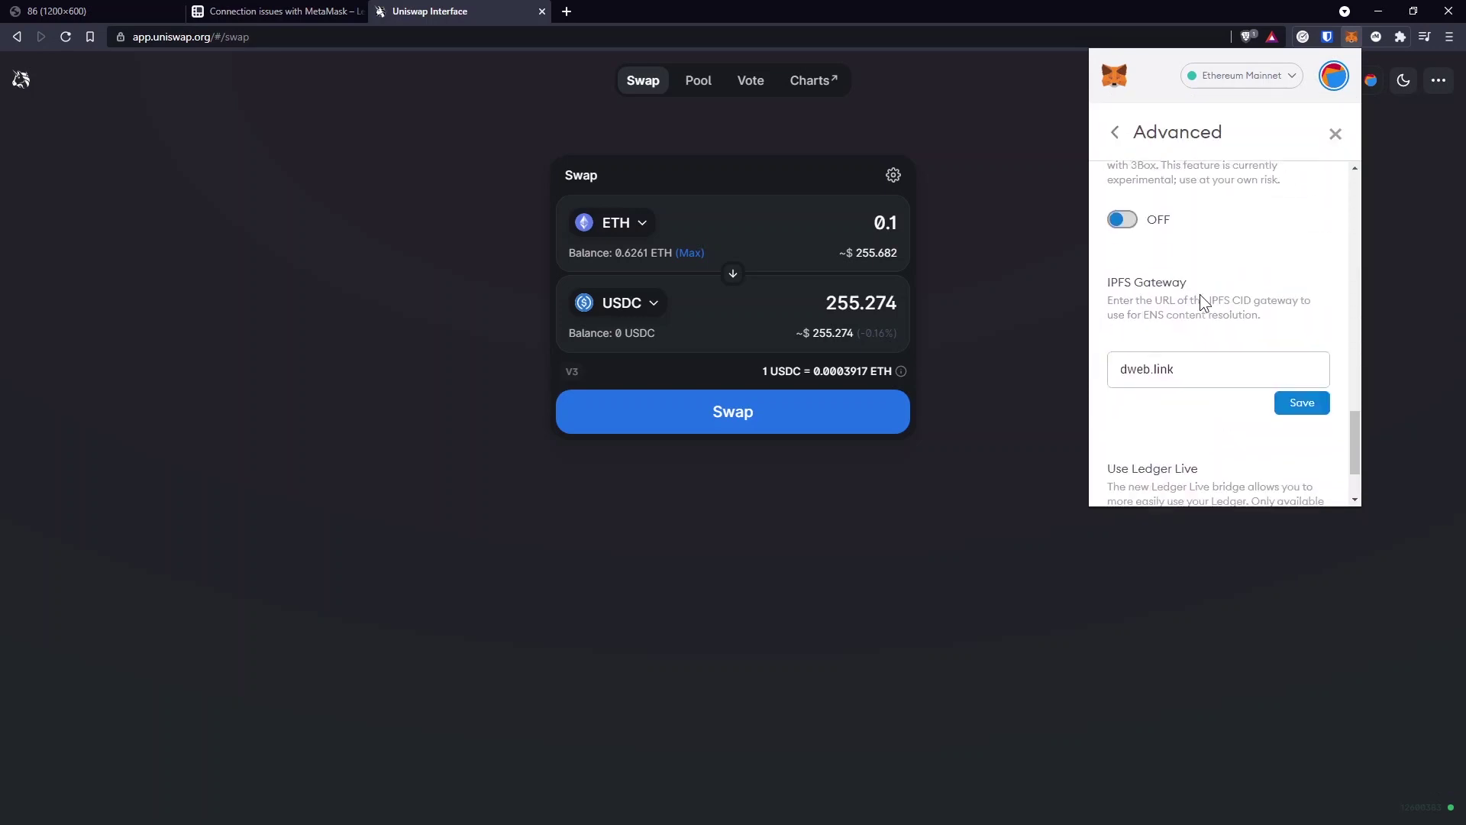
scroll(1201, 300, "down", 1)
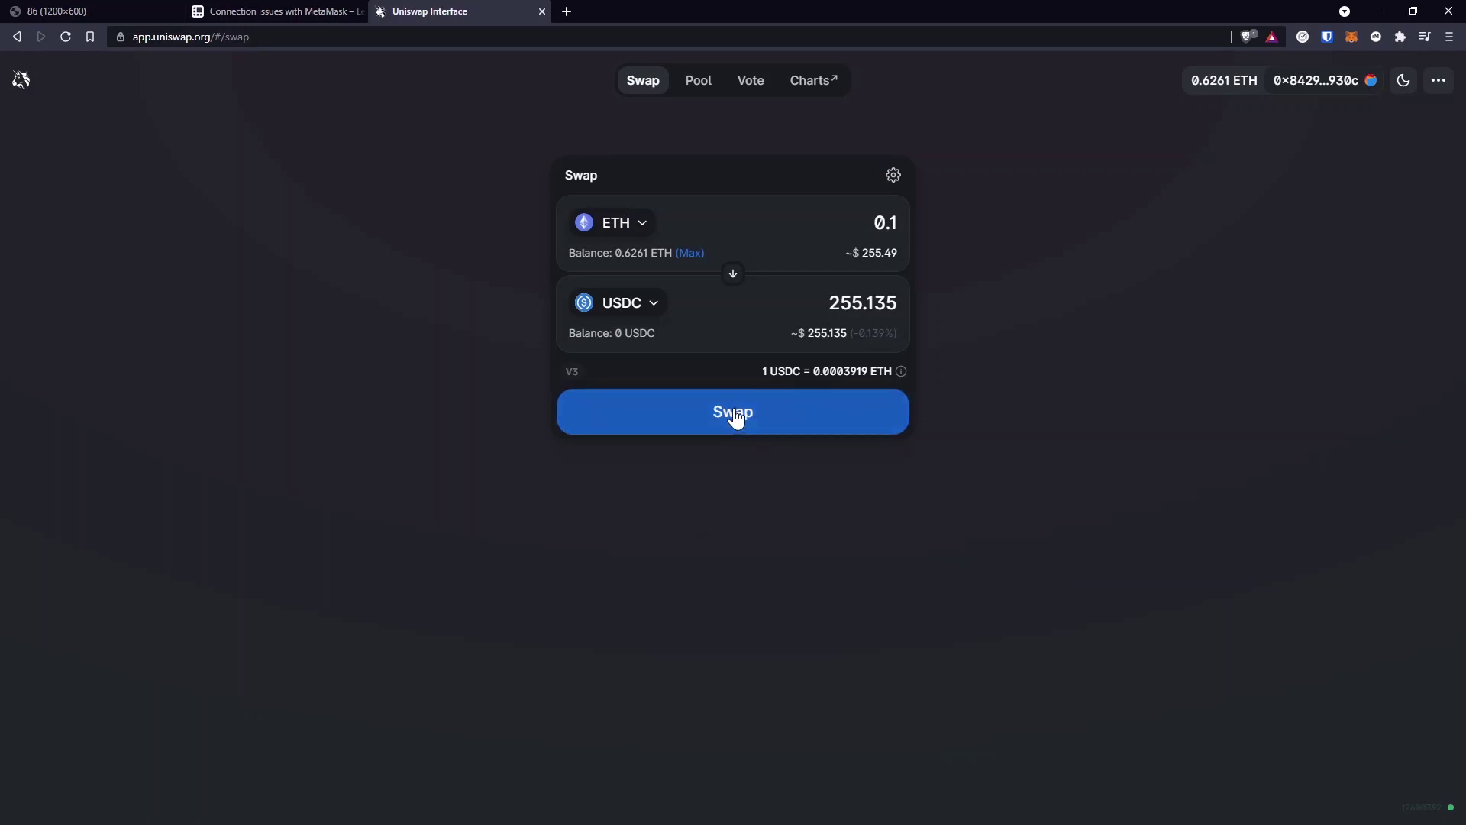
Step: Resubmit the 0.1 ETH to USDC swap with gas price set to 1 gwei and approve it in MetaMask
left_click(729, 424)
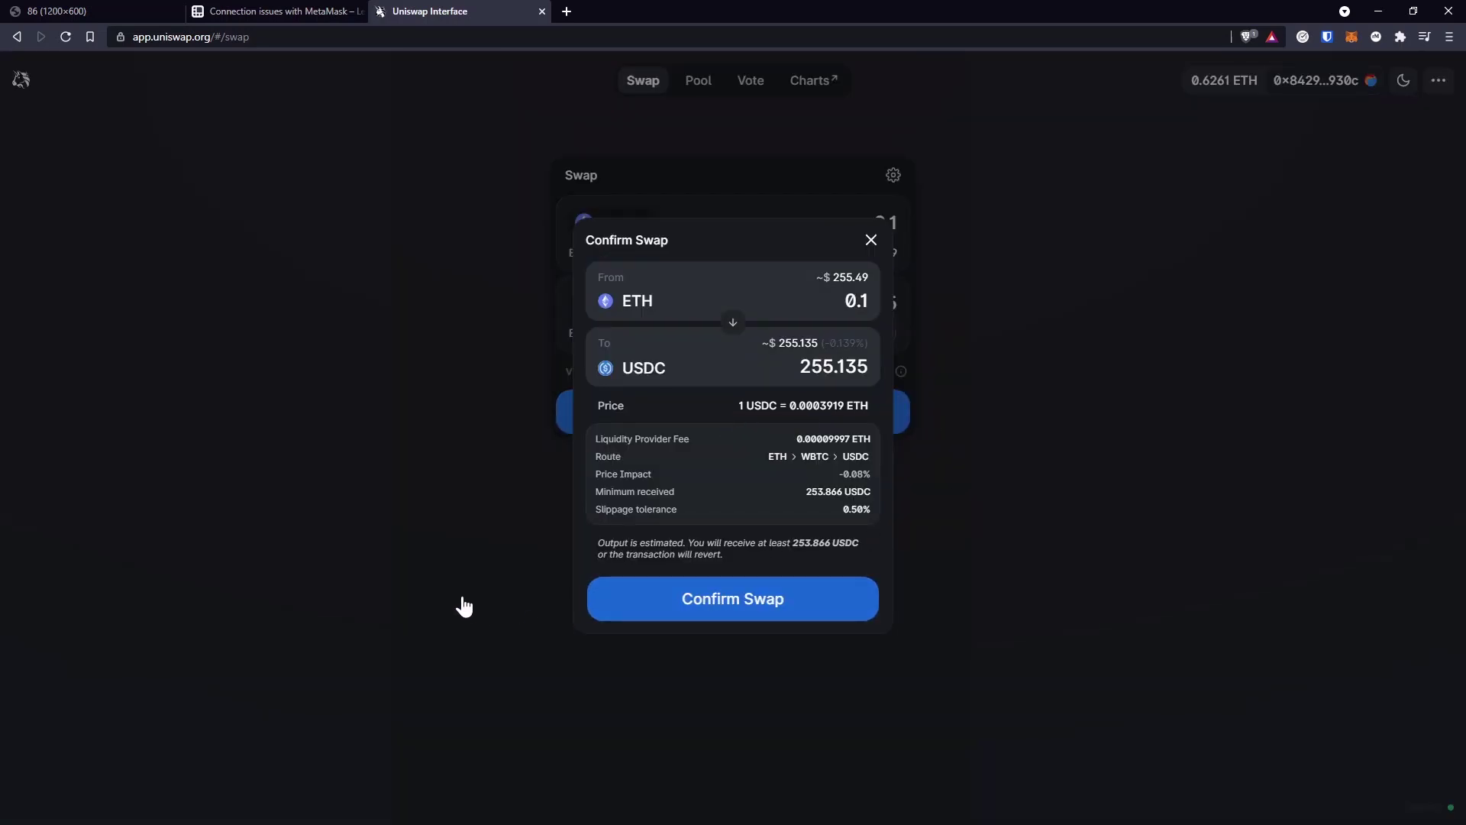
key("Return")
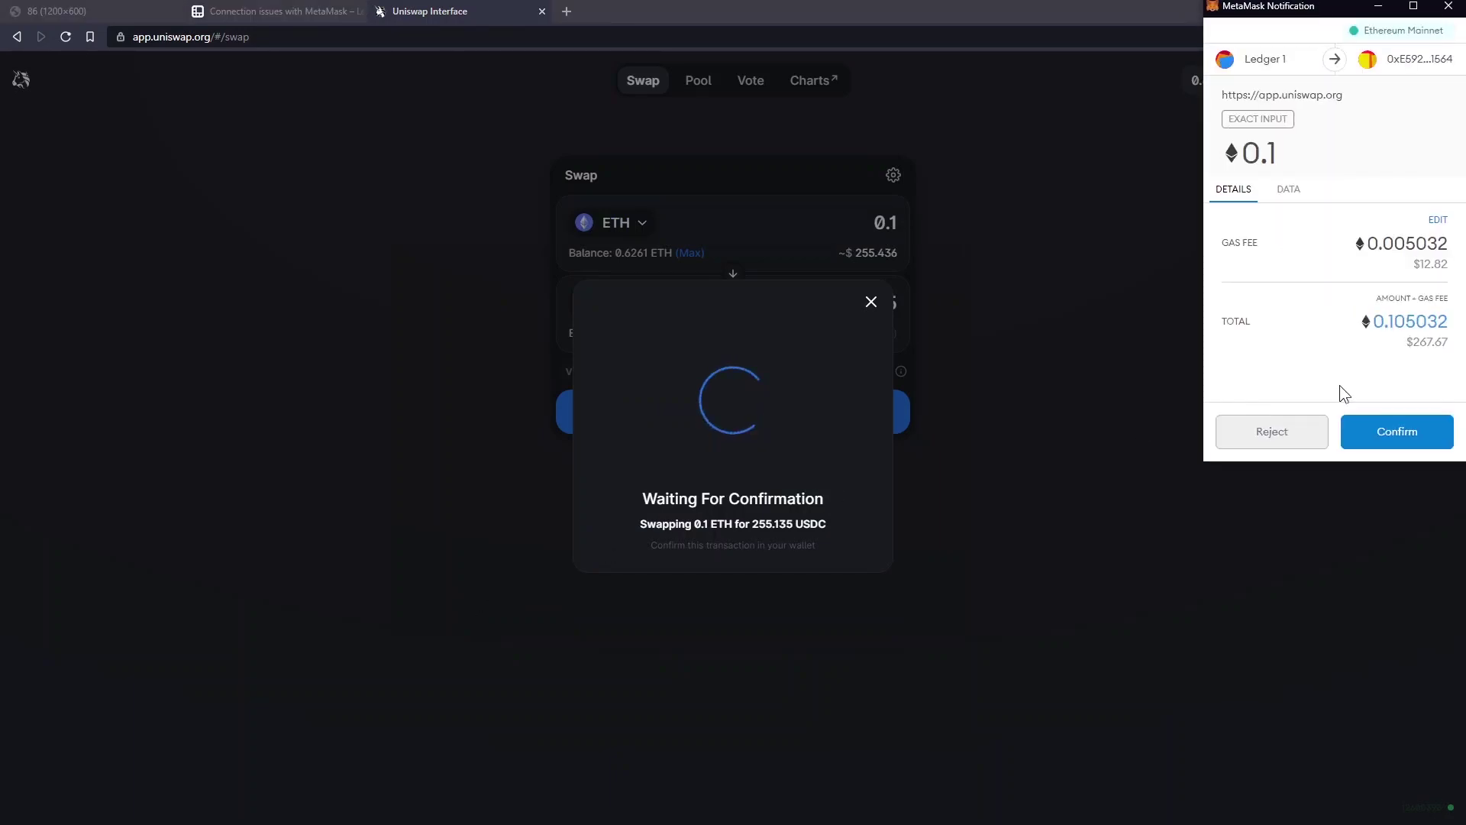
left_click(1438, 220)
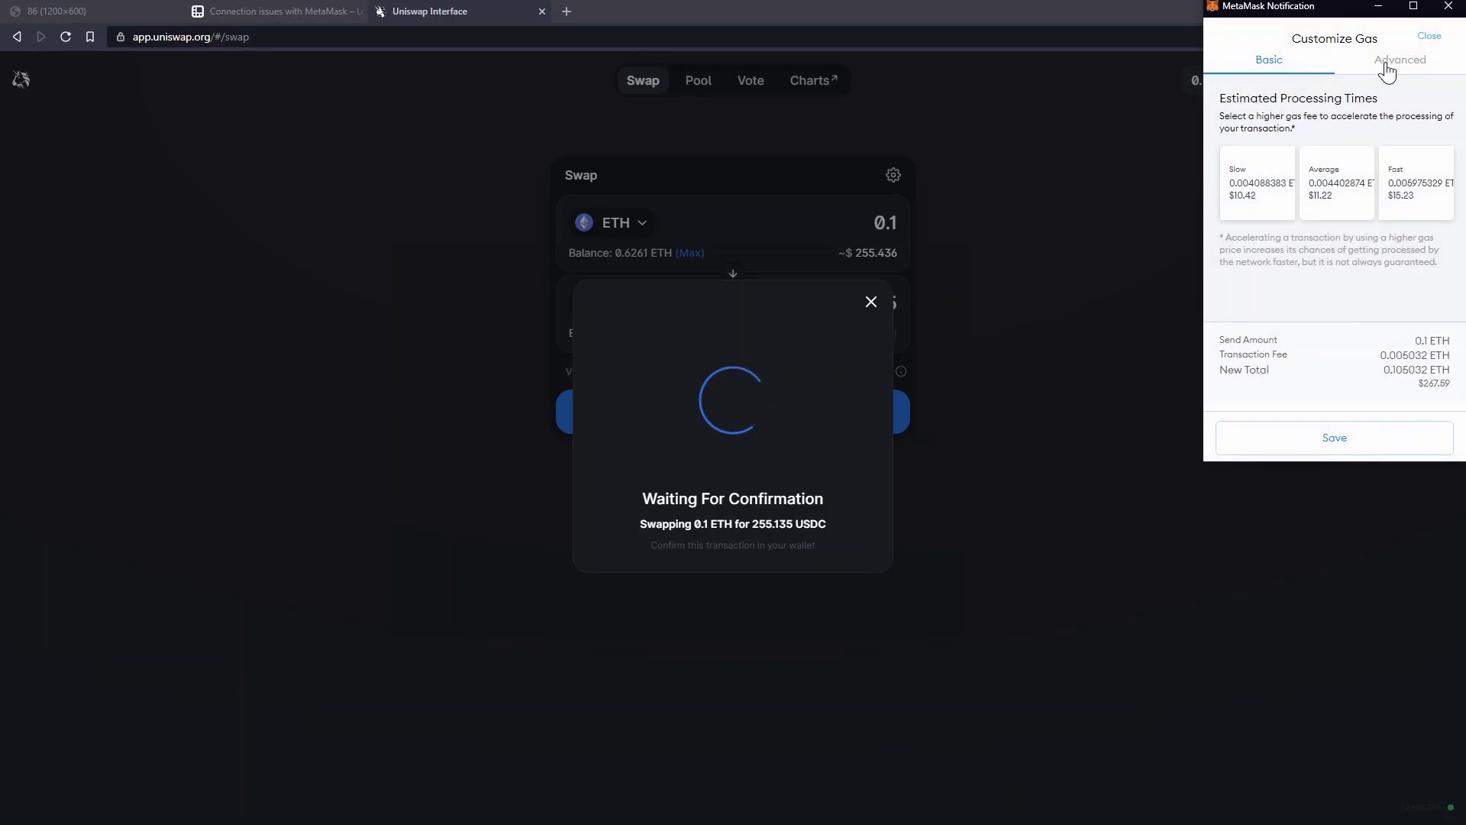
left_click(1388, 71)
double_click(1228, 153)
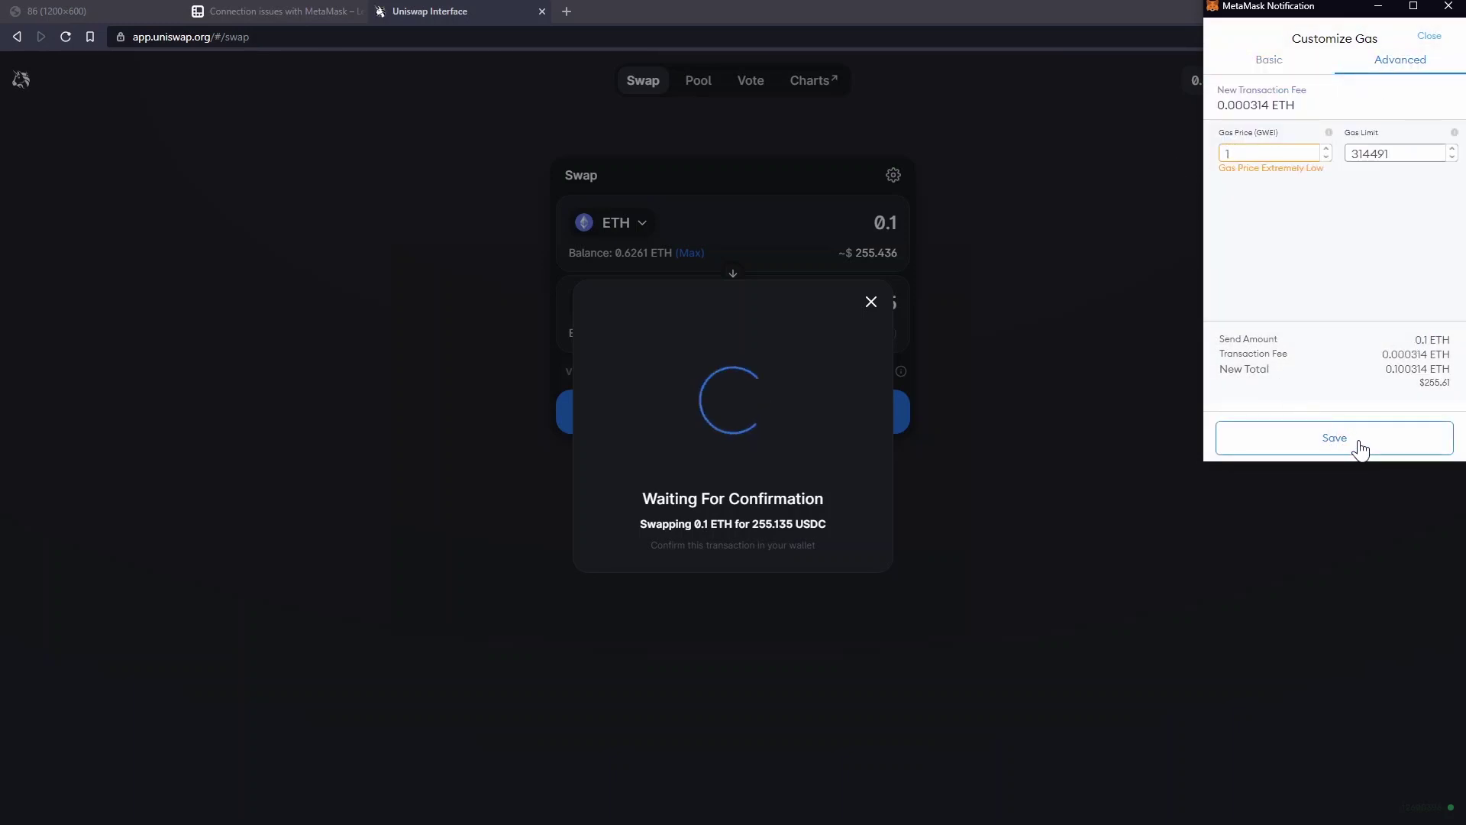
left_click(1335, 438)
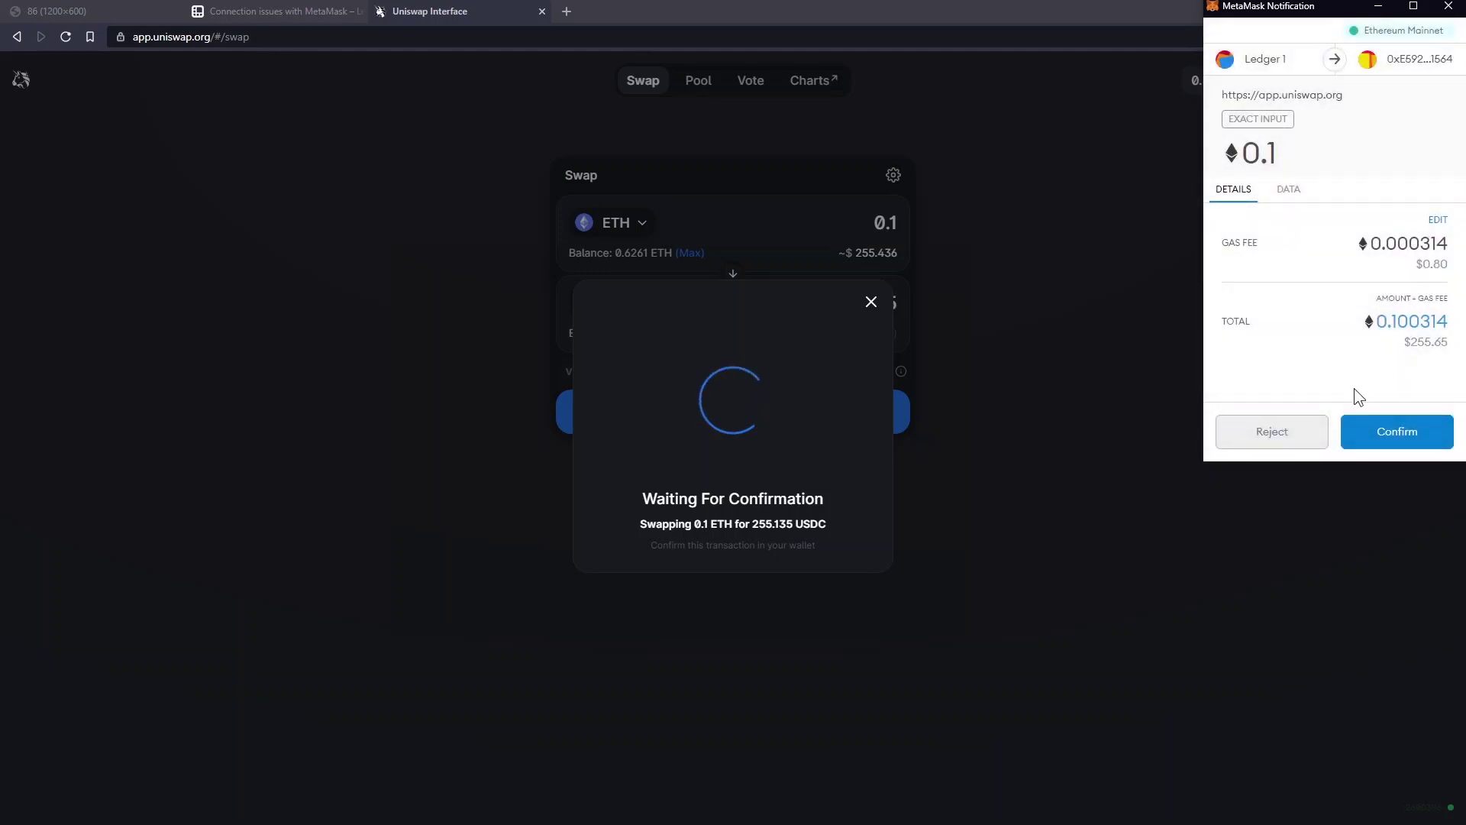
left_click(1422, 434)
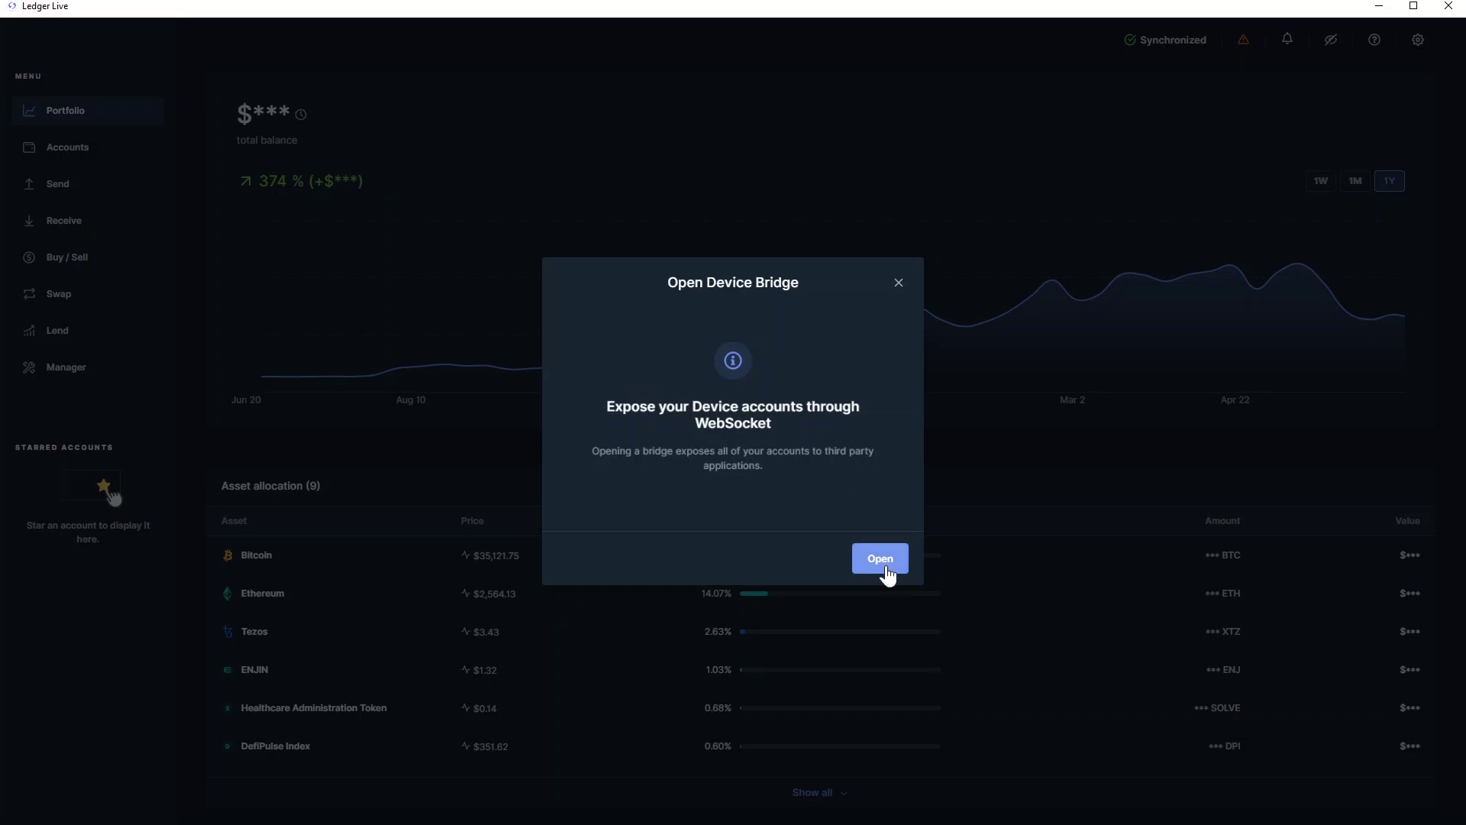
Step: Open the Ethereum device bridge from Ledger Live's prompt
left_click(882, 562)
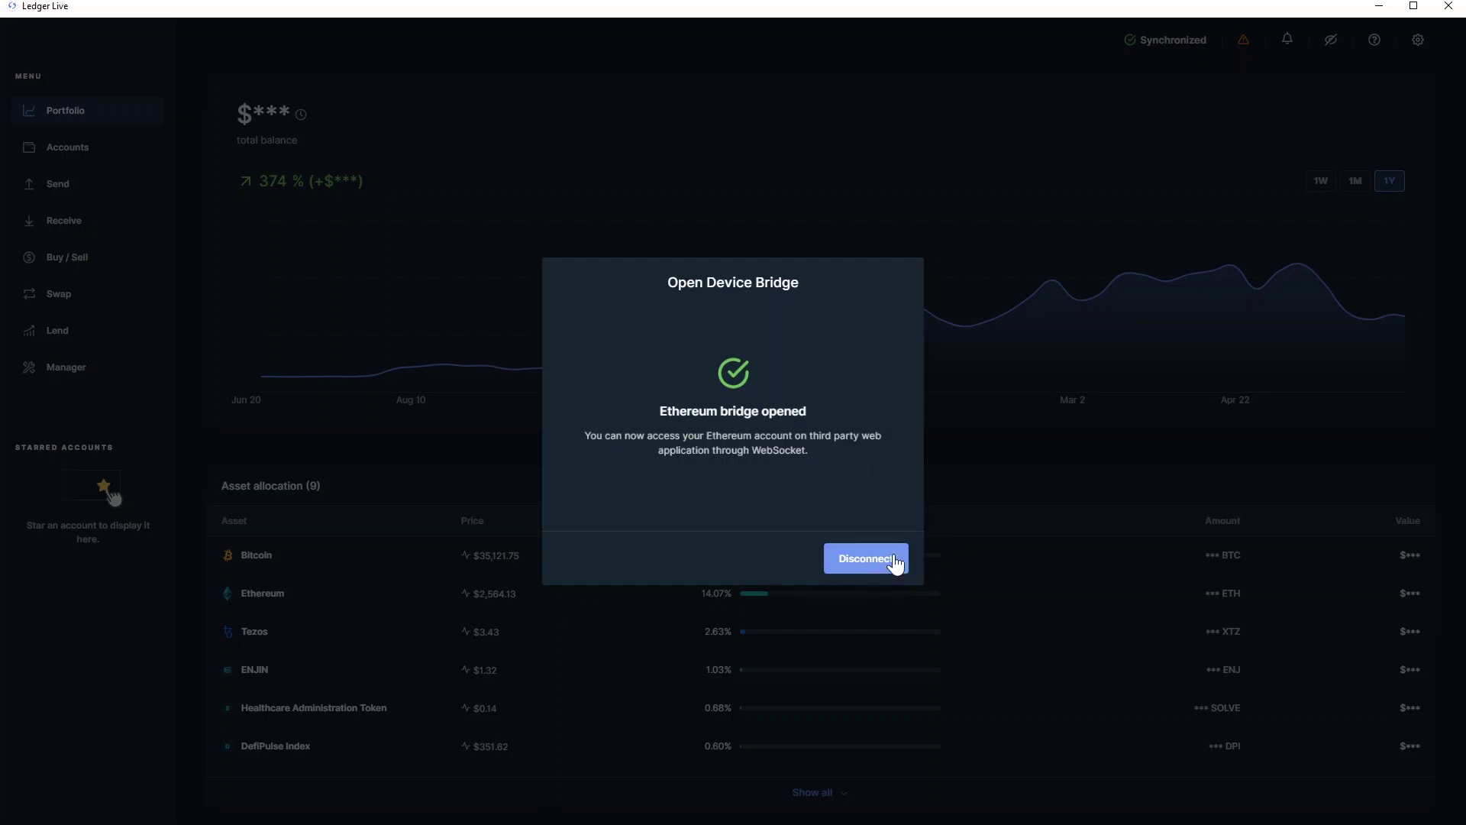
Step: Disconnect the Ledger Live bridge session and dismiss the session-completed message
left_click(855, 567)
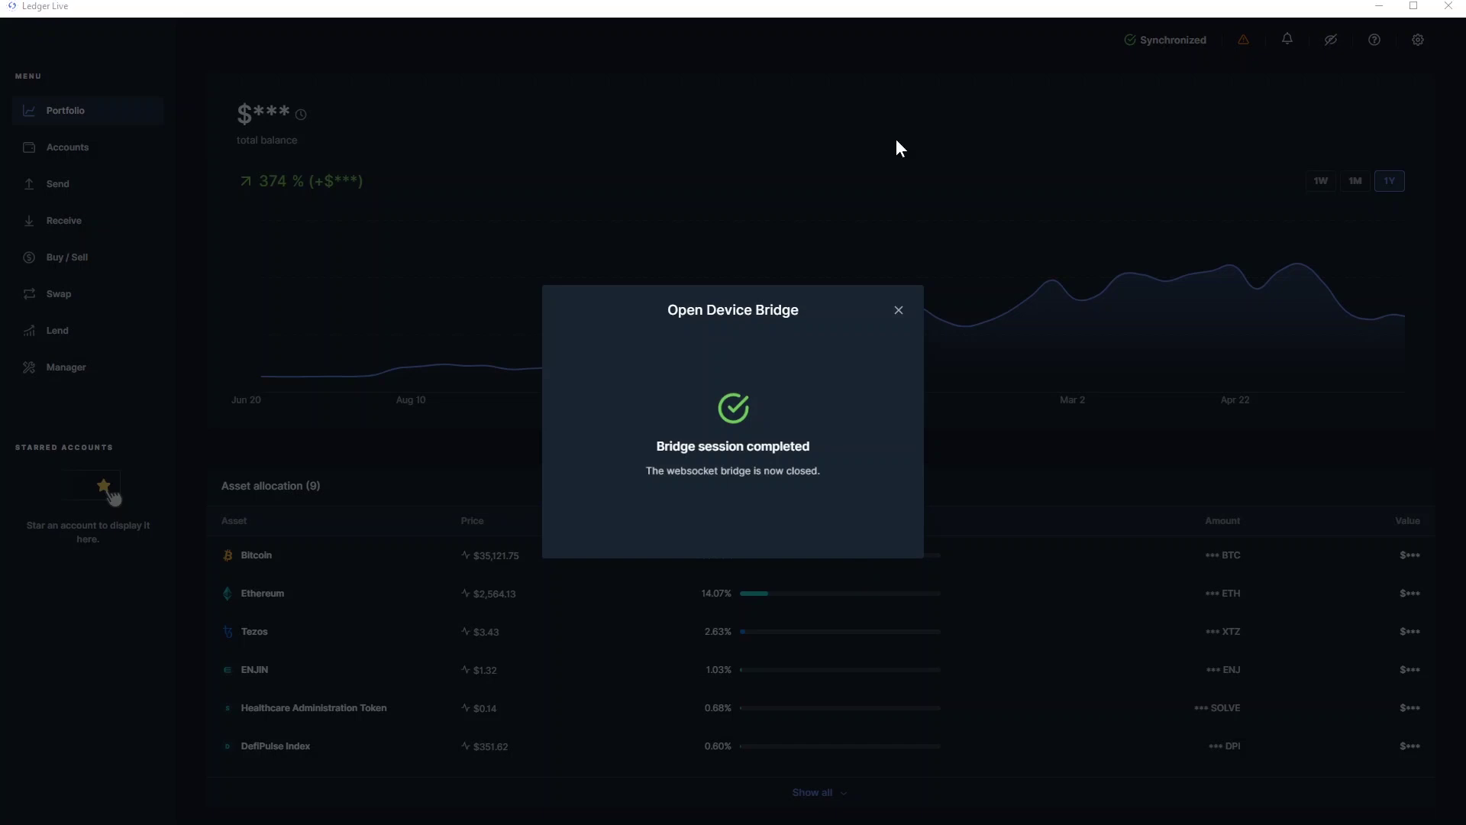
left_click(902, 311)
Step: Re-confirm the 0.1 ETH to USDC swap on Uniswap and close the Waiting For Confirmation modal
left_click(1418, 39)
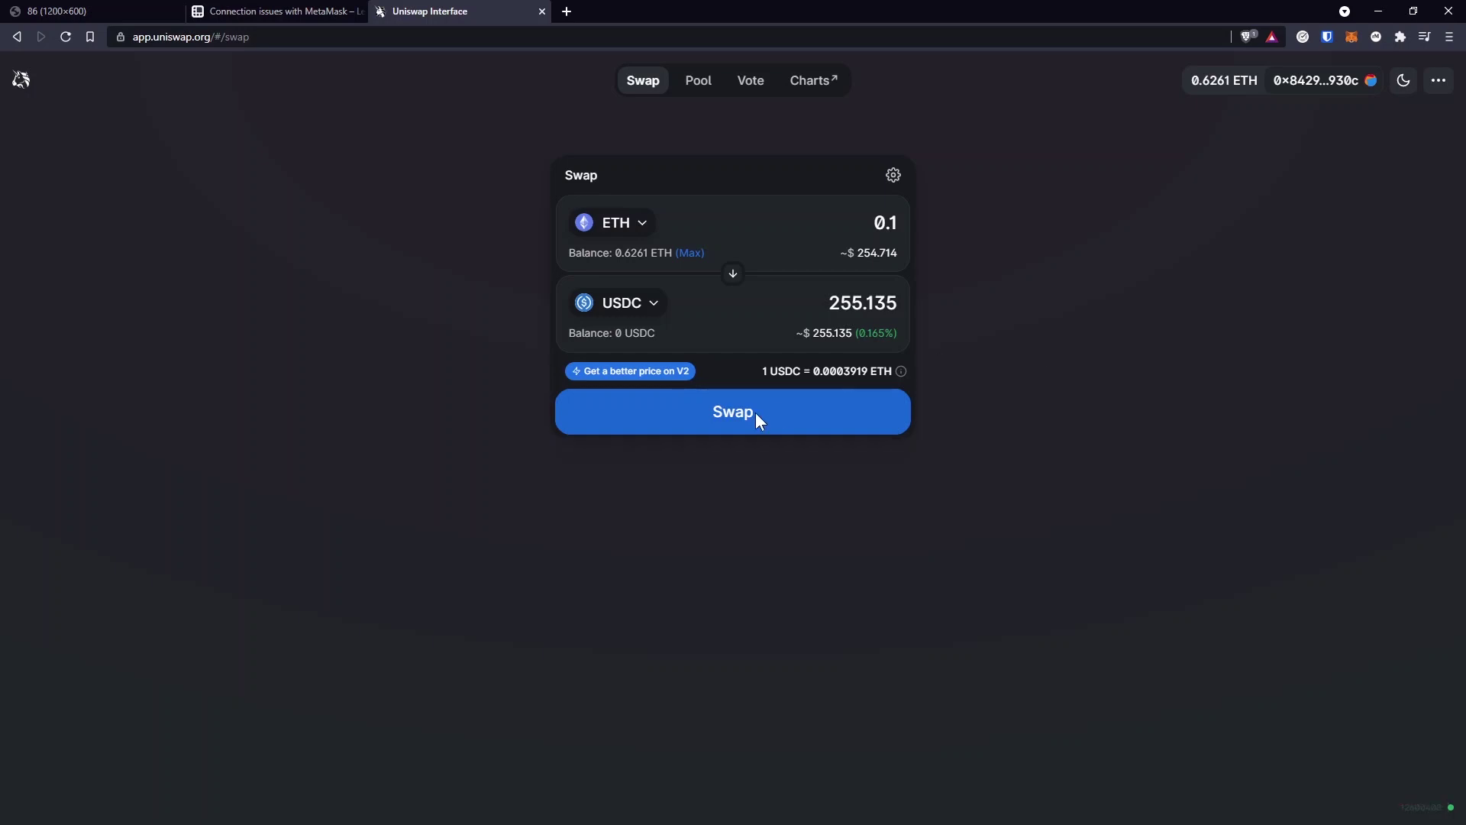
left_click(740, 425)
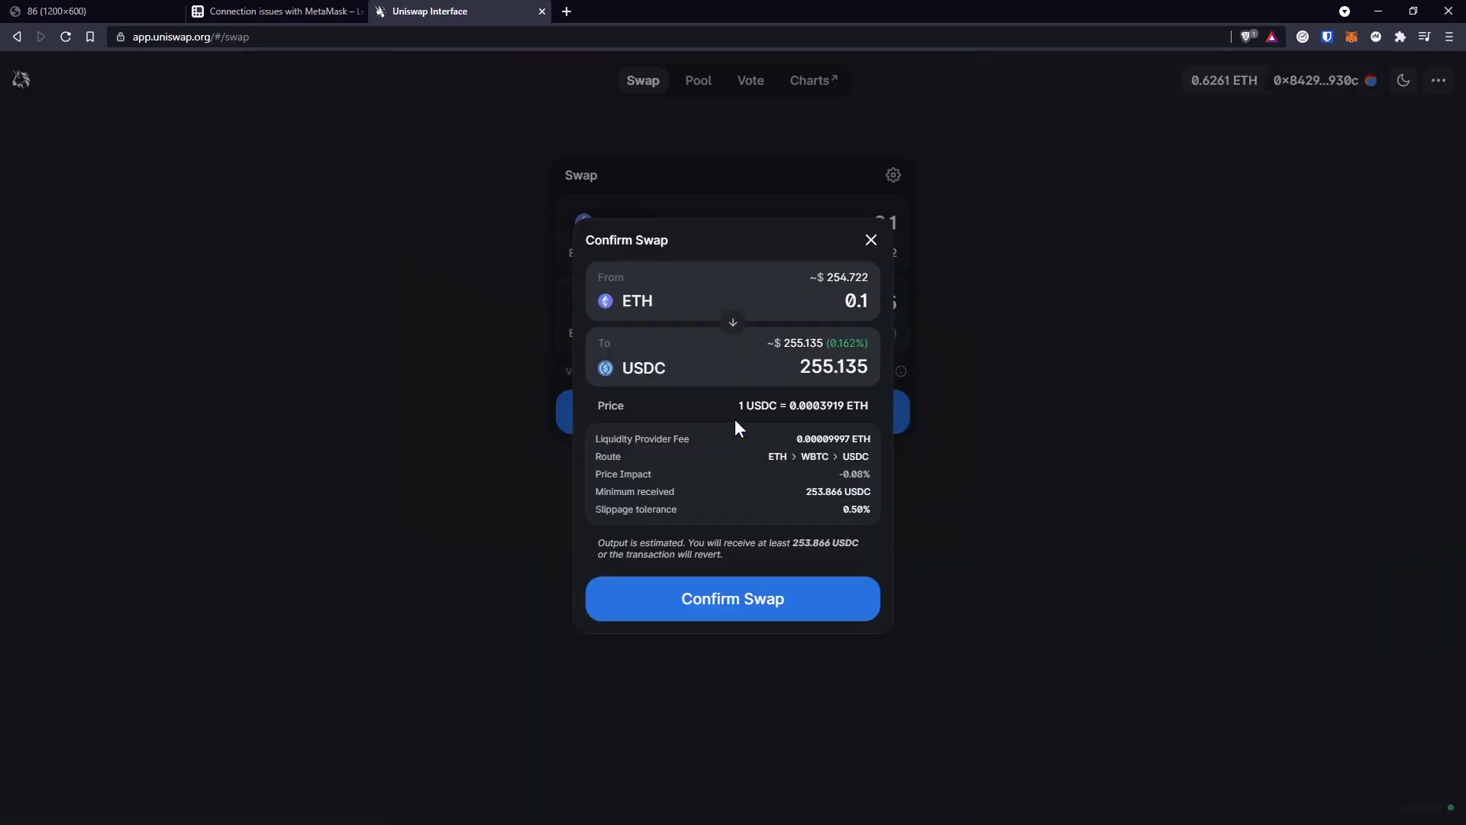
left_click(707, 615)
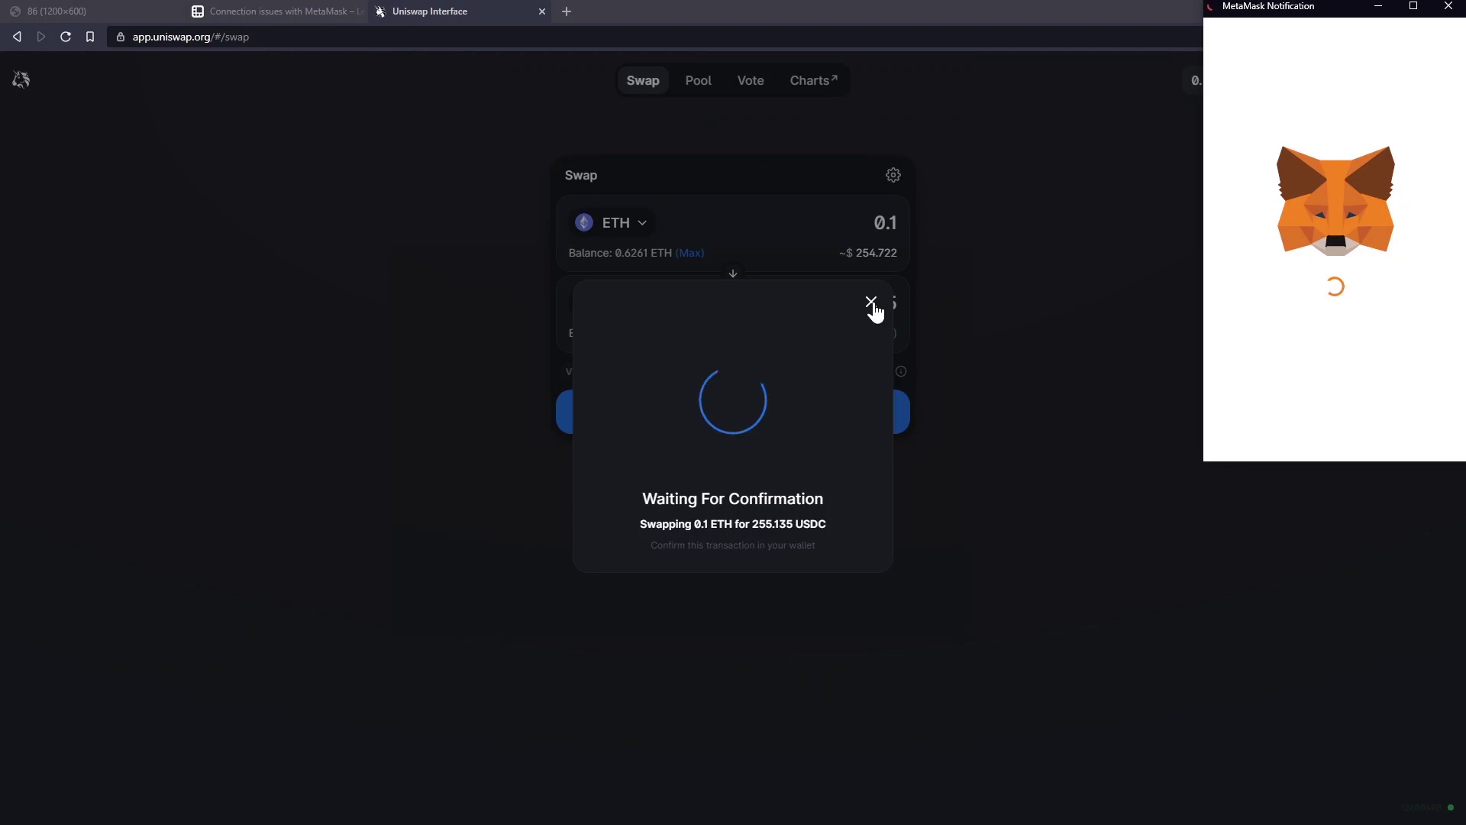
key("alt+Tab")
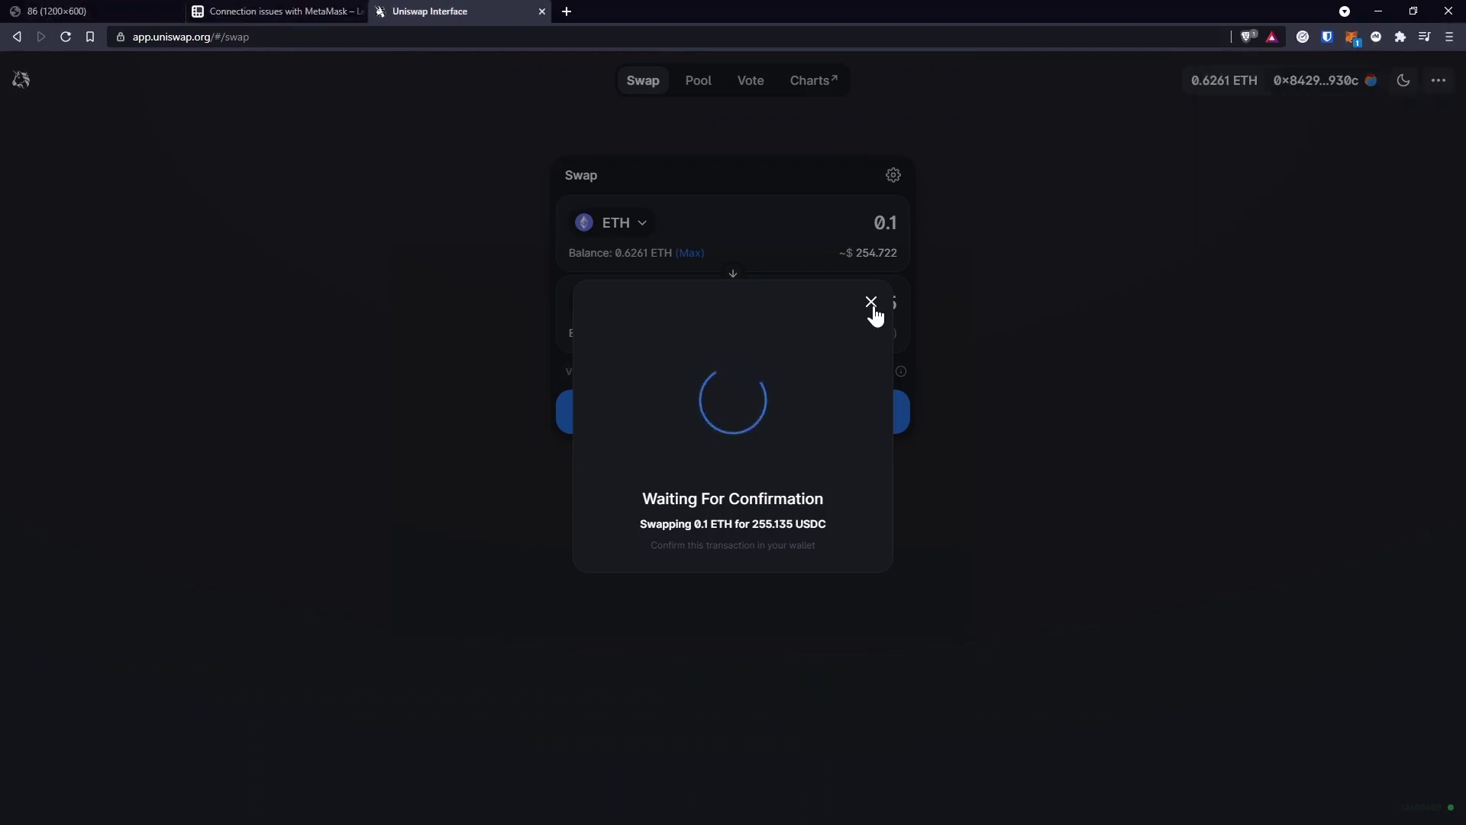
left_click(871, 302)
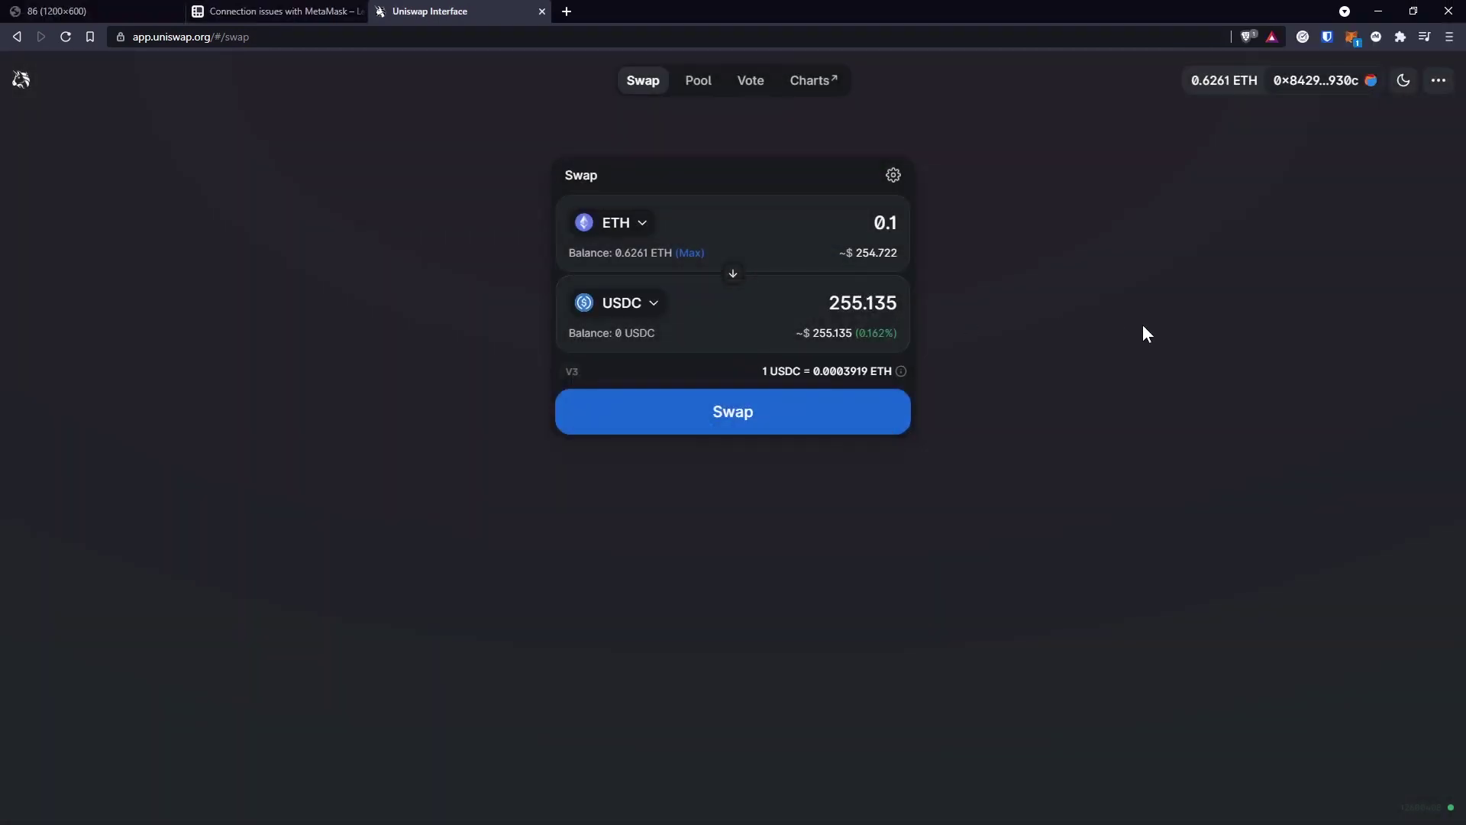